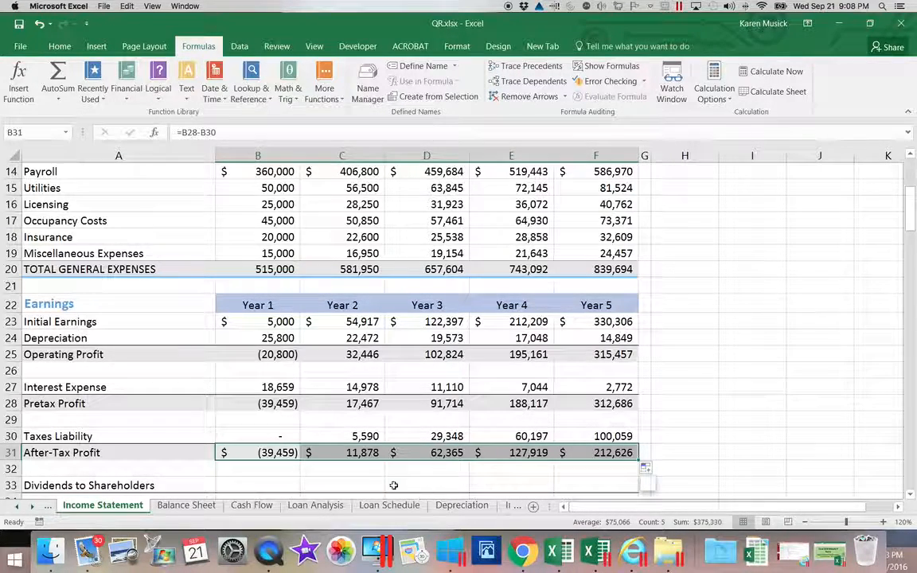
On the Startup sheet, enter 200000 as the Investors amount under Start-Up Capital in cell B31
left_click(910, 495)
scroll(911, 495, "down", 5)
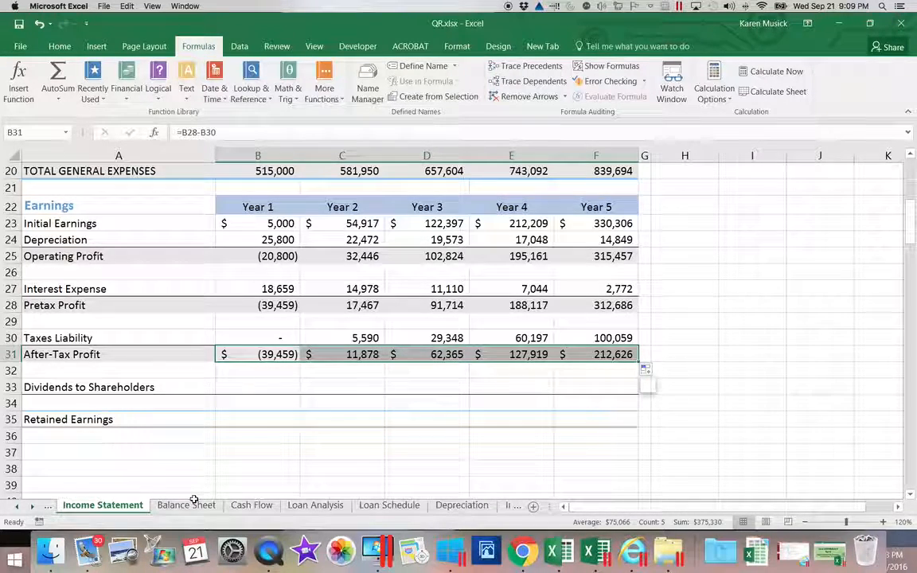
left_click(20, 506)
left_click(17, 507)
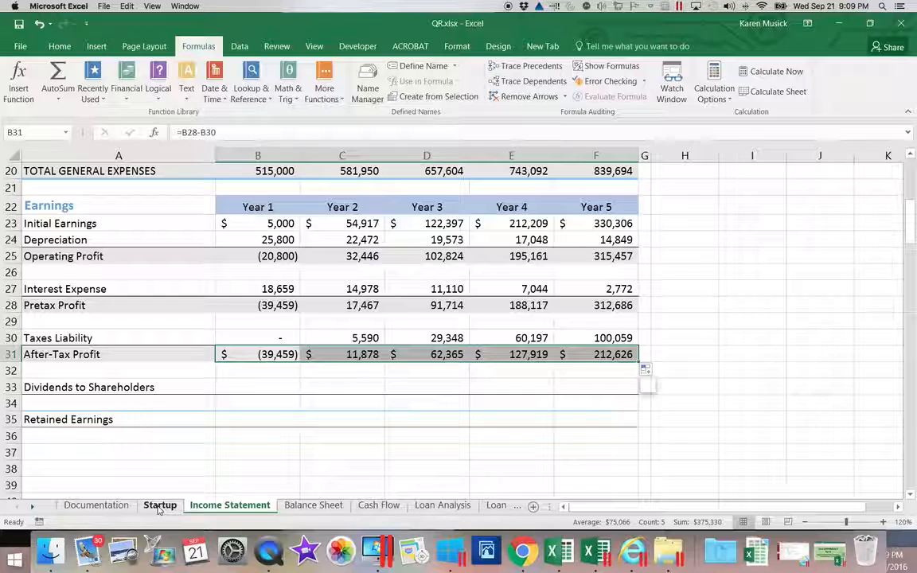
left_click(158, 506)
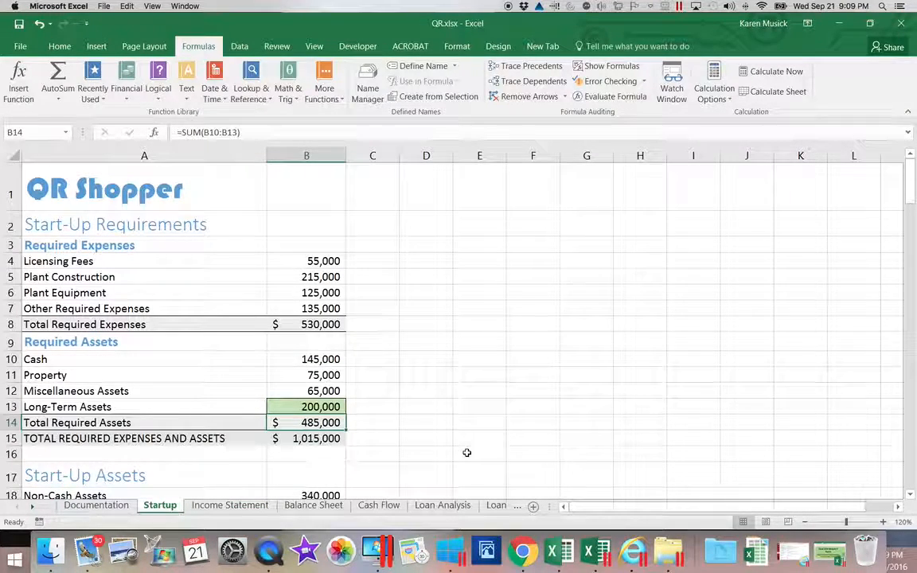
left_click_drag(909, 194, 910, 245)
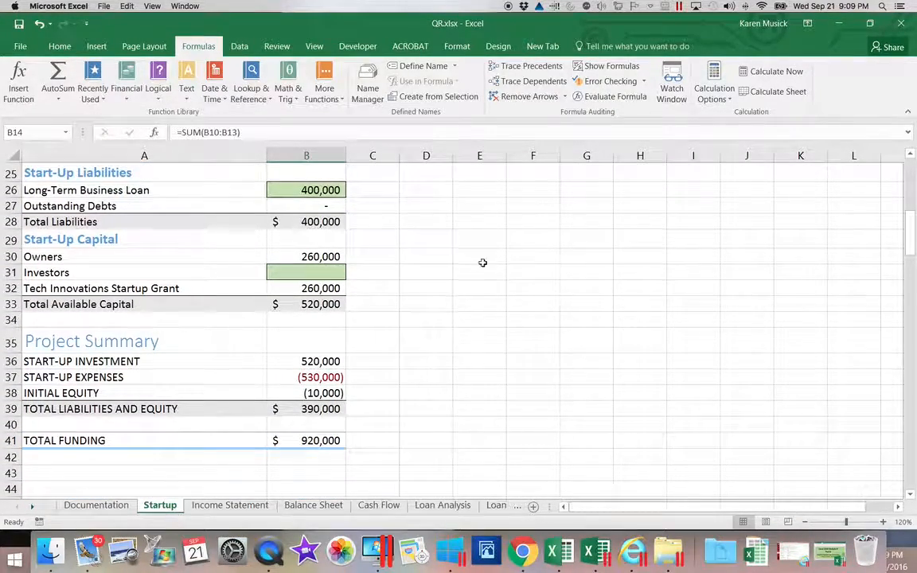
left_click(320, 273)
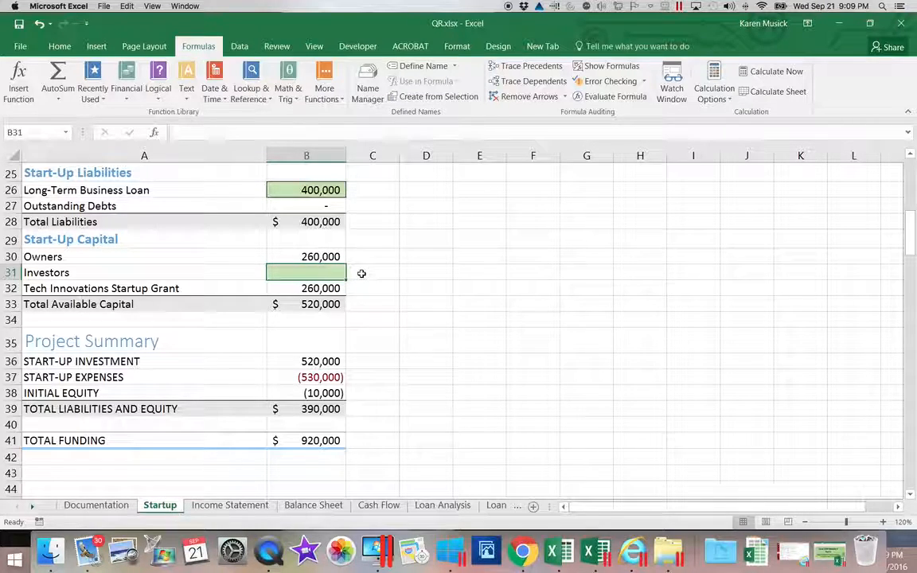
left_click(317, 274)
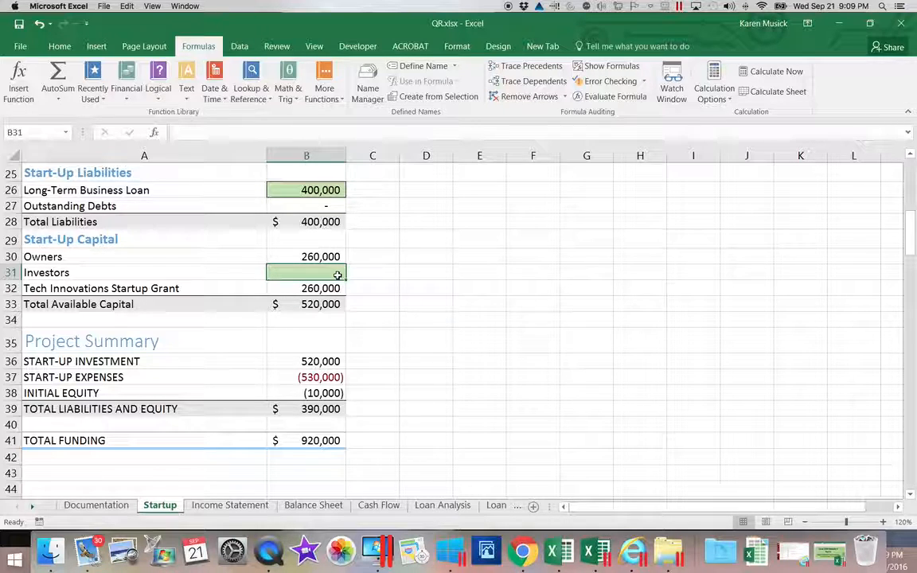
type("200000")
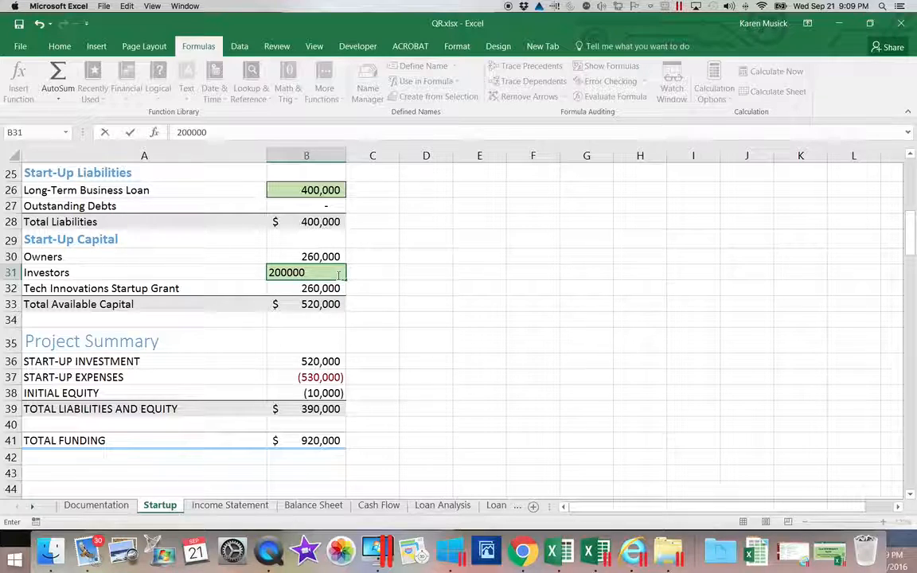
key("Return")
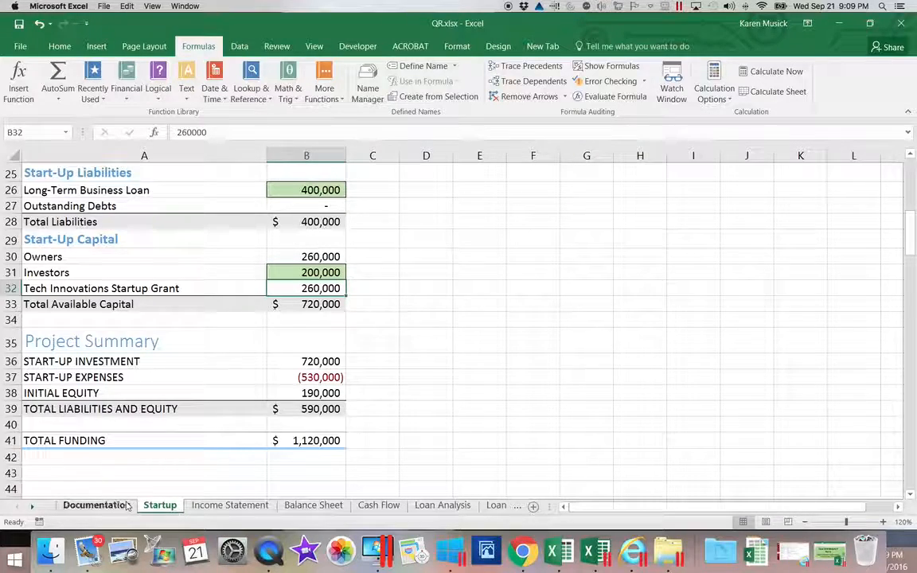
On the Investment Analysis sheet, fill Investment (PV) in B6 with the negative of the Startup Investors amount, =-Startup!B31
left_click(35, 508)
left_click(35, 507)
left_click(35, 507)
left_click(35, 507)
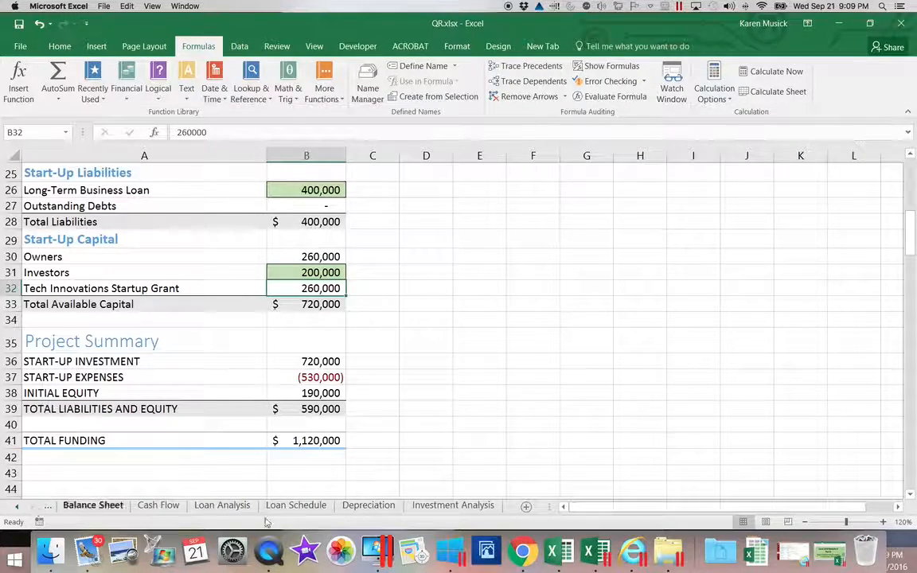
left_click(456, 510)
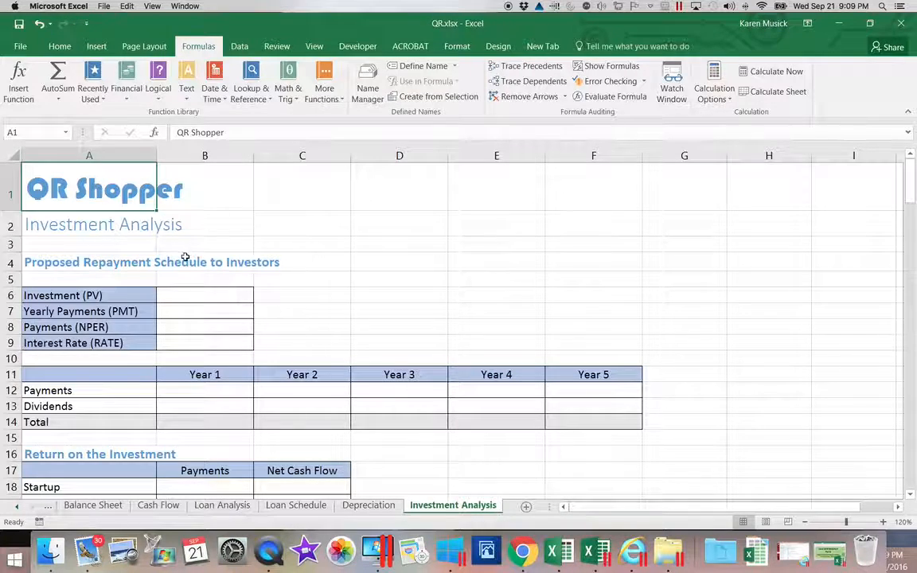
left_click(209, 295)
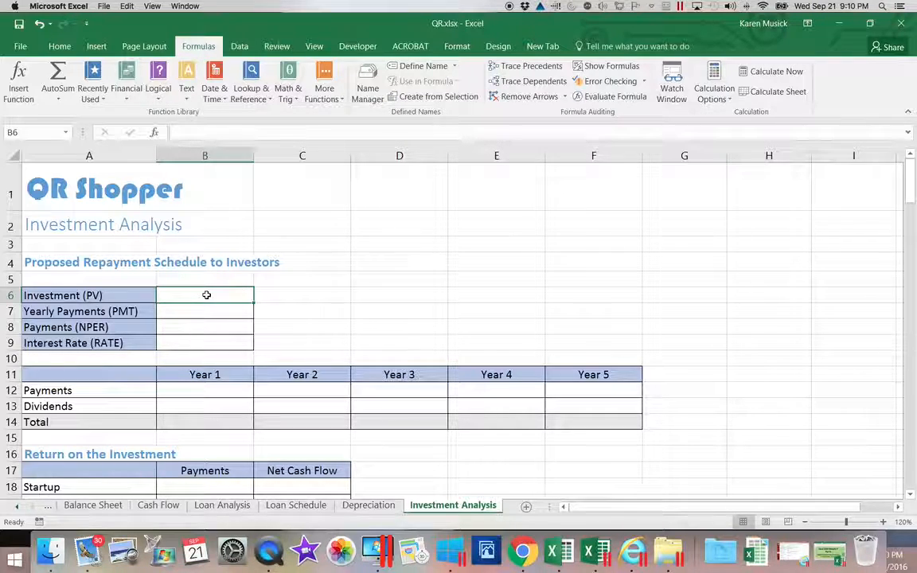
type("=-")
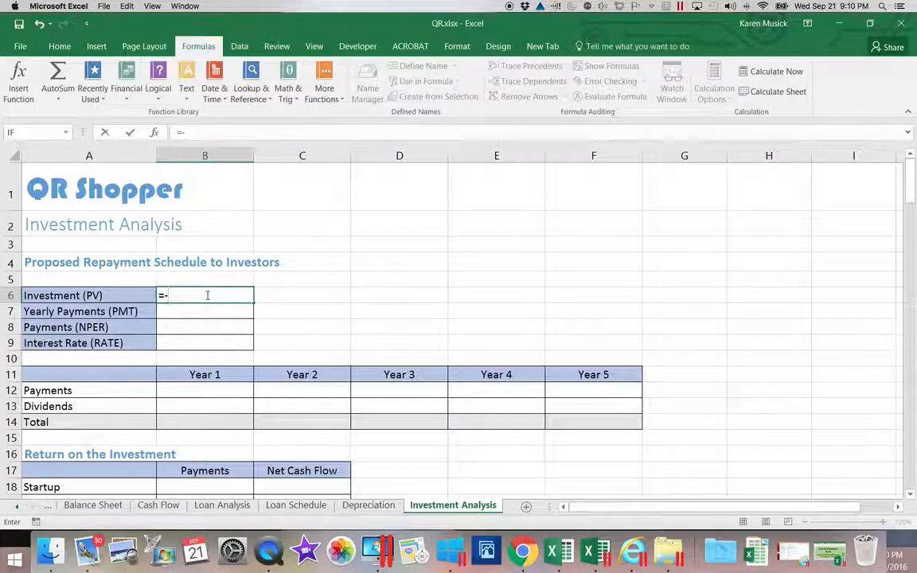
left_click(20, 507)
left_click(20, 507)
left_click(20, 508)
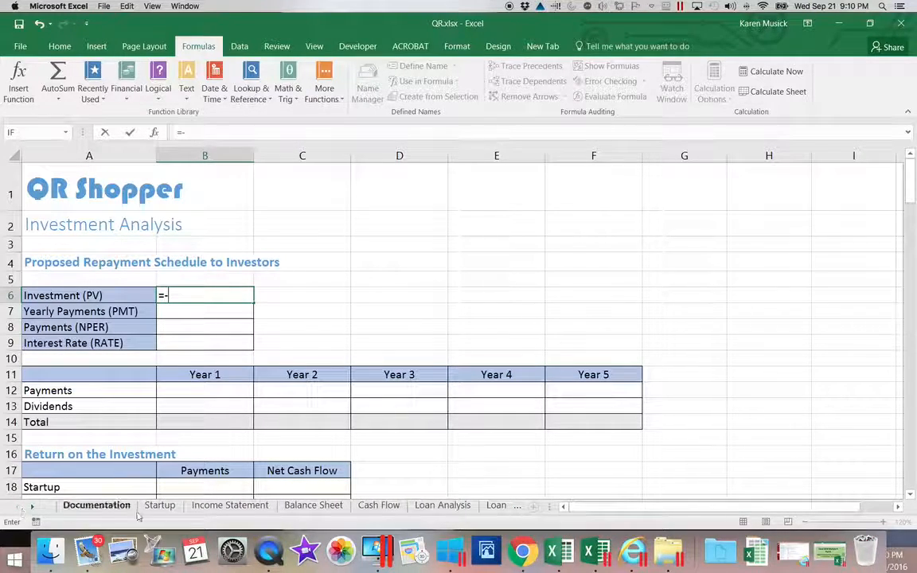
left_click(160, 506)
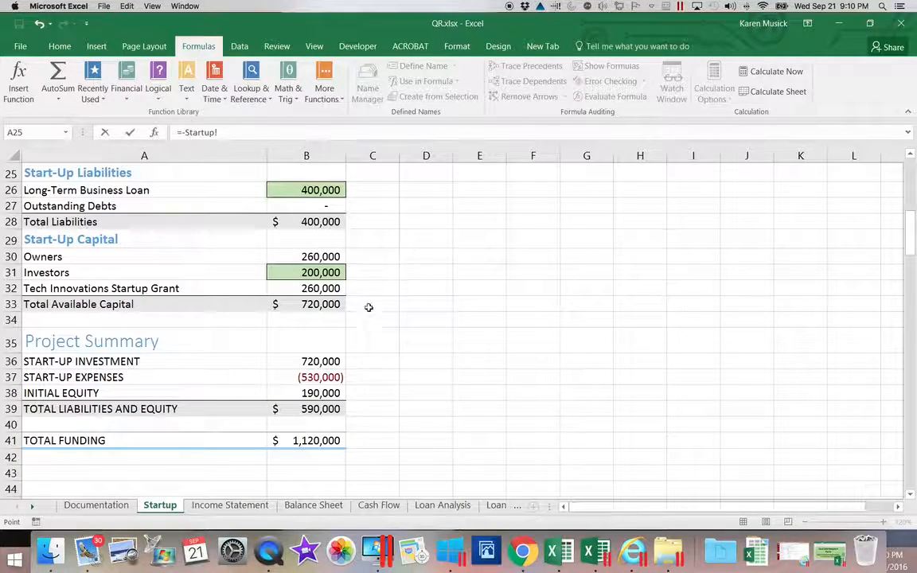
left_click(325, 272)
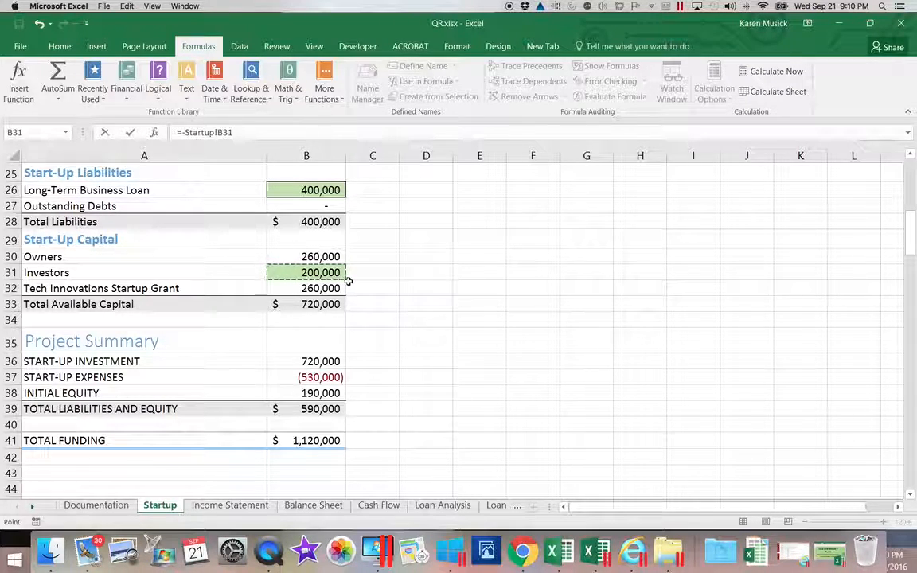
key("Return")
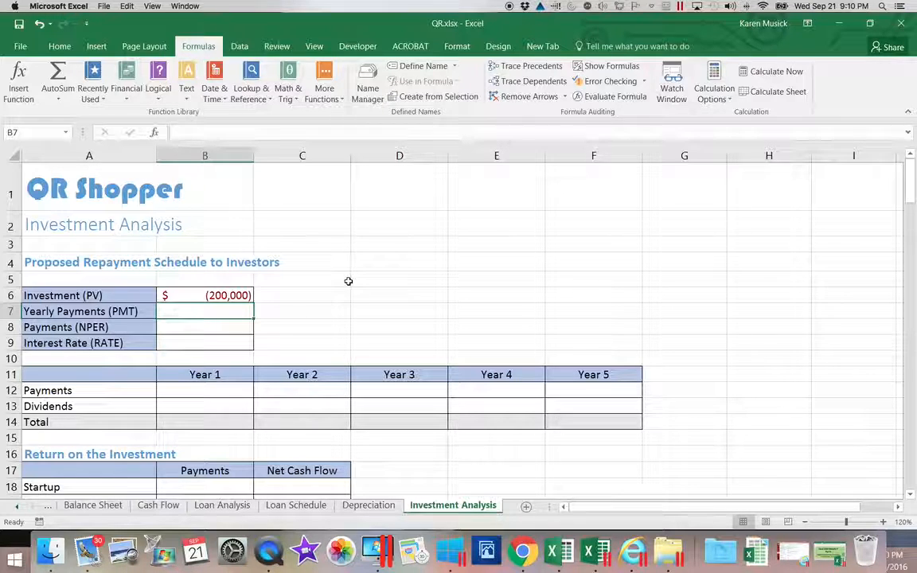
Enter 45000 as the Yearly Payments (PMT) value in cell B7
left_click(217, 311)
double_click(216, 311)
type("450000")
key("BackSpace")
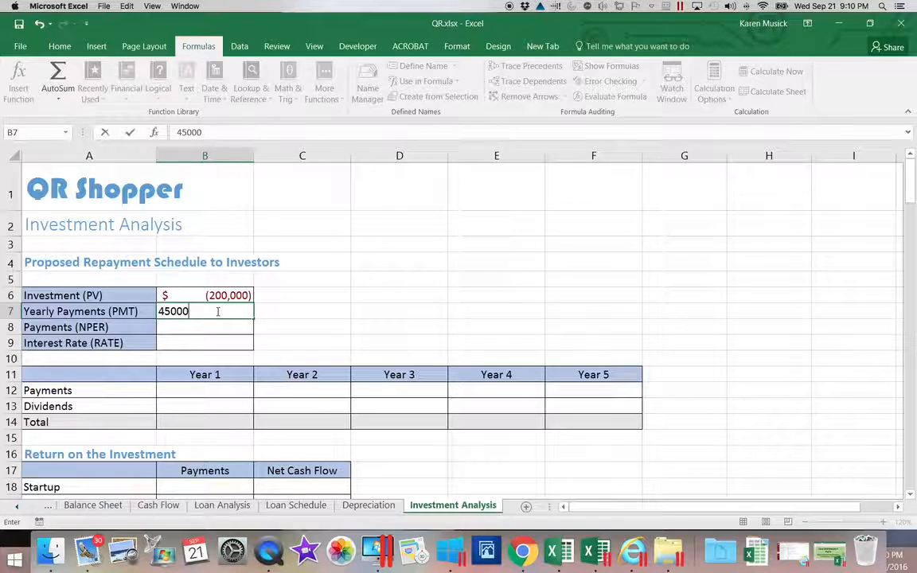
key("Return")
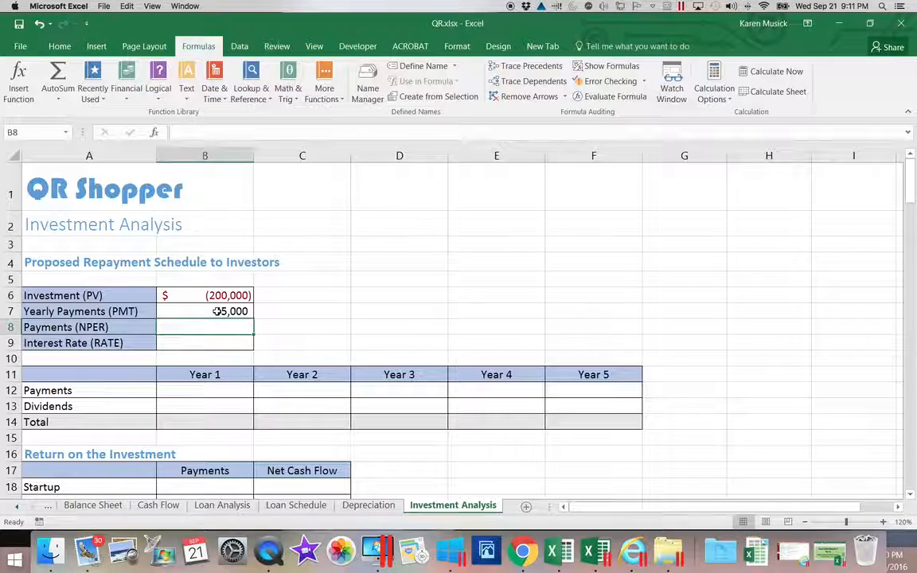
Enter 5 as the number of Payments (NPER) in cell B8
scroll(211, 327, "right", 4)
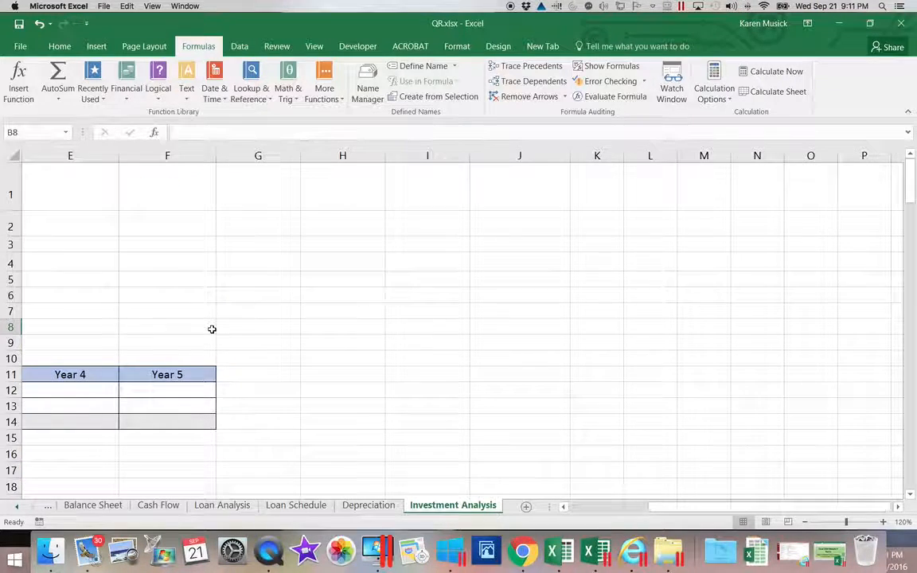
left_click_drag(658, 507, 549, 508)
left_click(231, 329)
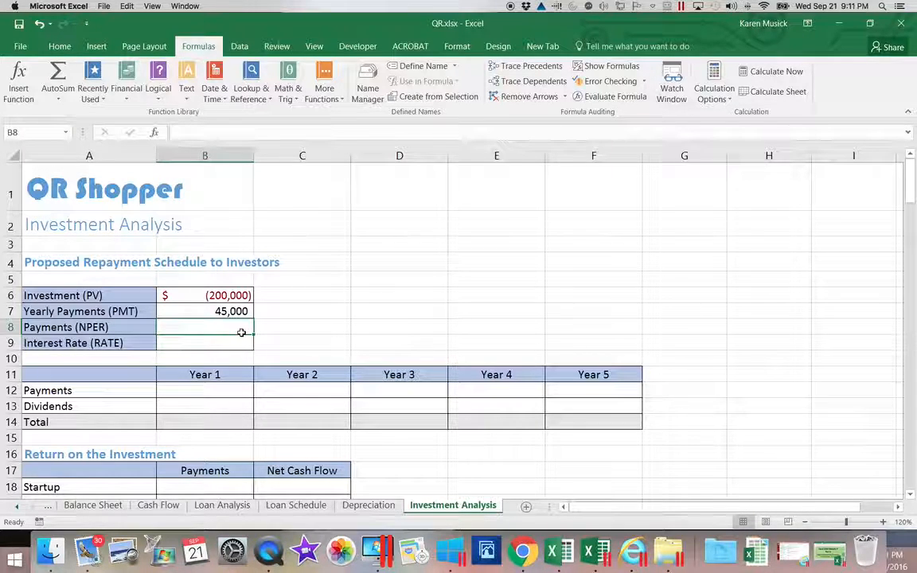
type("5")
key("Return")
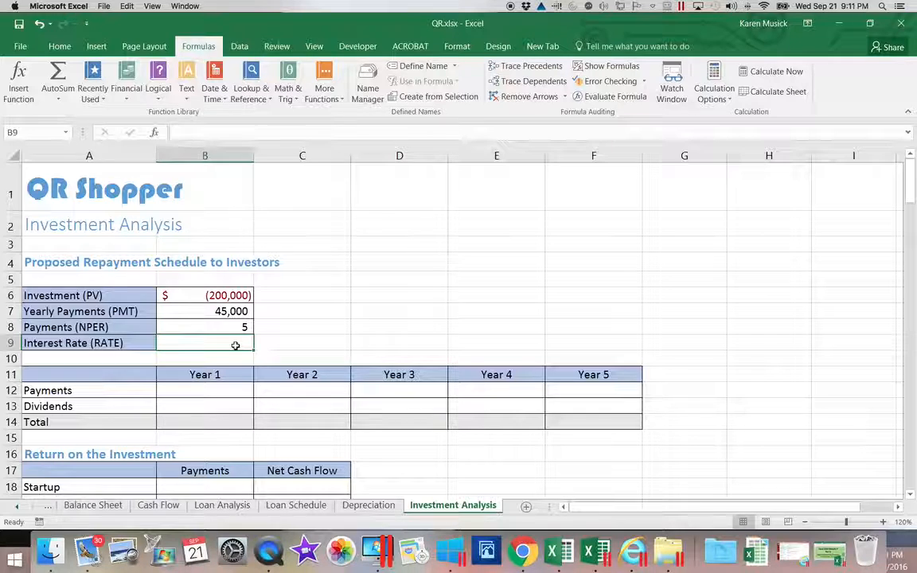
Calculate the Interest Rate in B9 with the RATE function, using B8 for Nper, B7 for Pmt and B6 for Pv
left_click(125, 89)
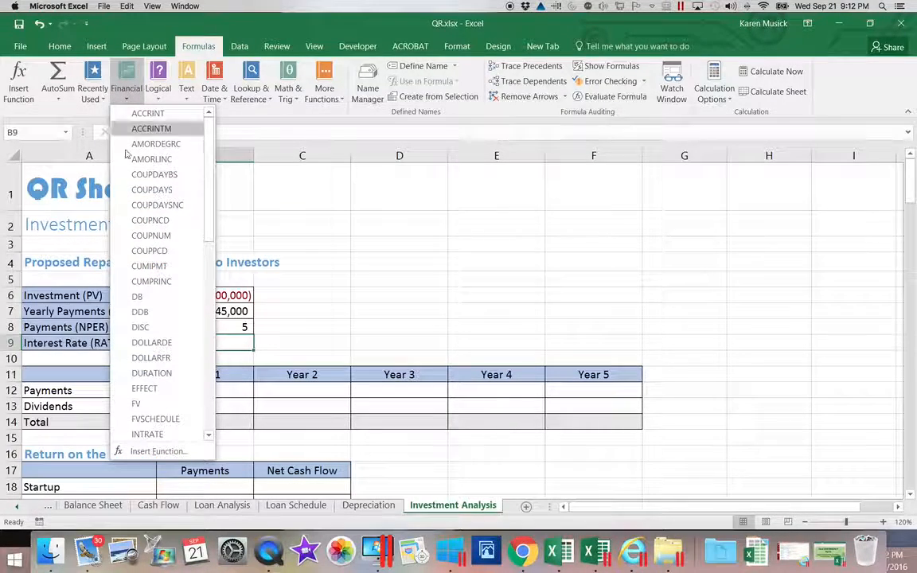
left_click_drag(205, 180, 205, 338)
left_click(142, 318)
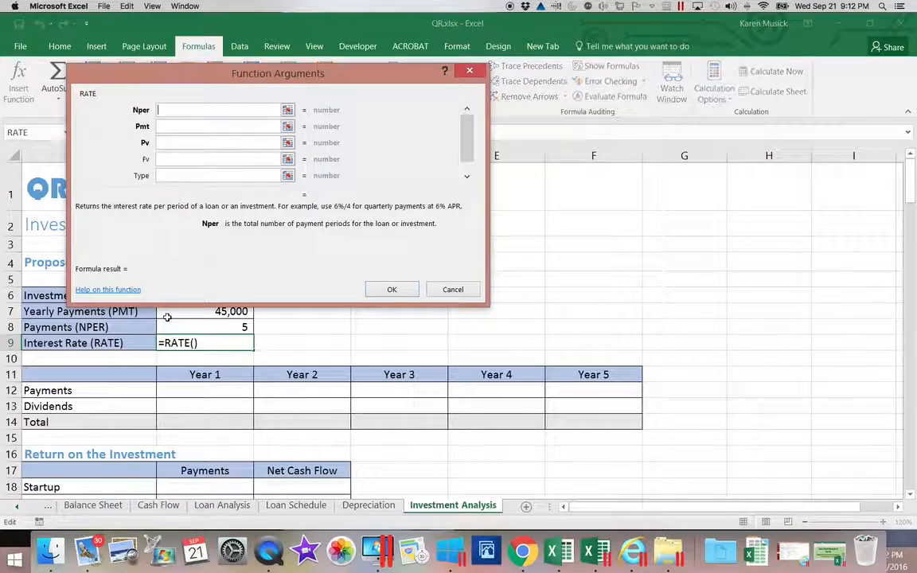
left_click_drag(205, 72, 455, 106)
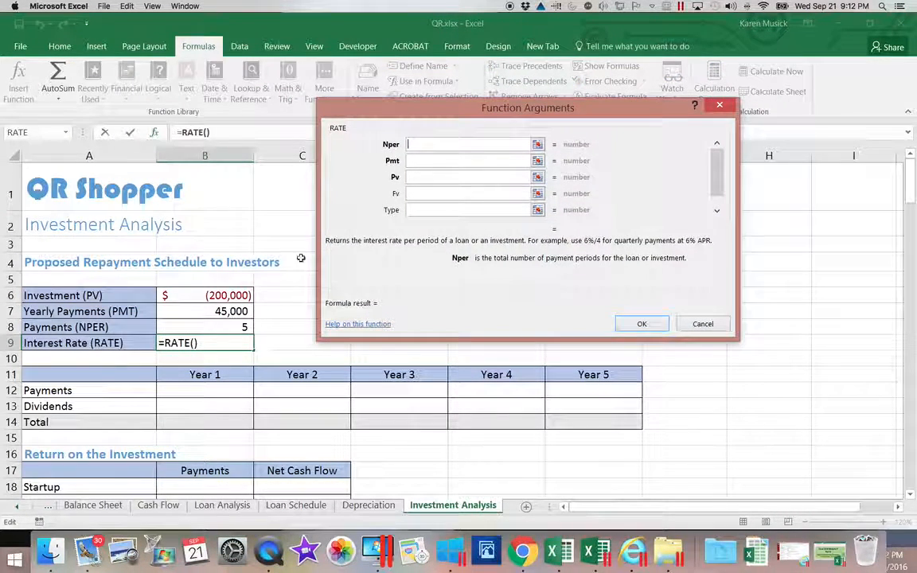
left_click(216, 327)
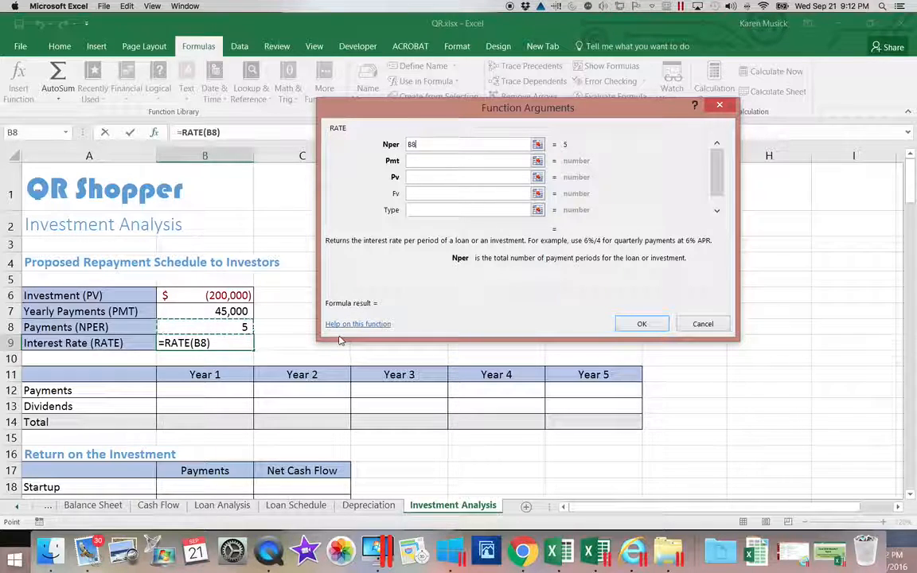
left_click(415, 162)
left_click(230, 312)
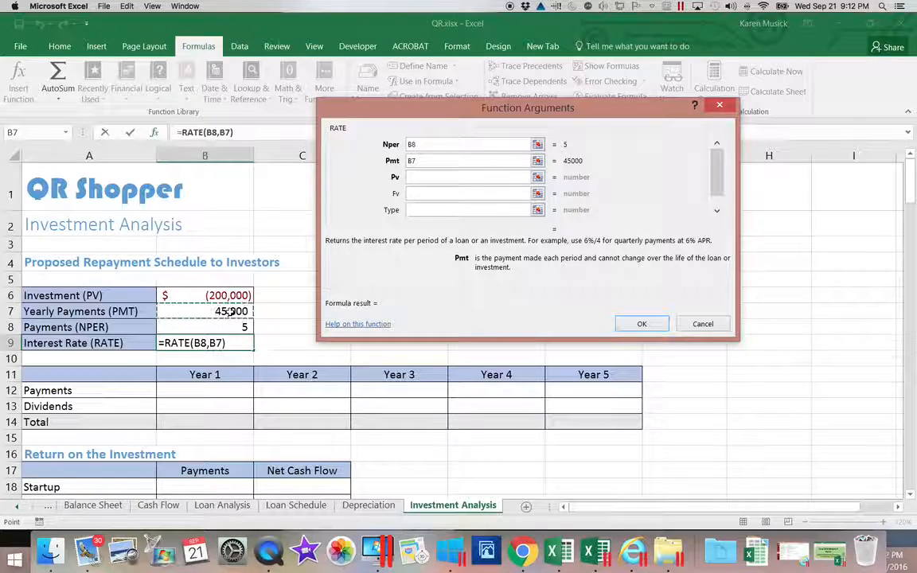
left_click(411, 177)
left_click(223, 295)
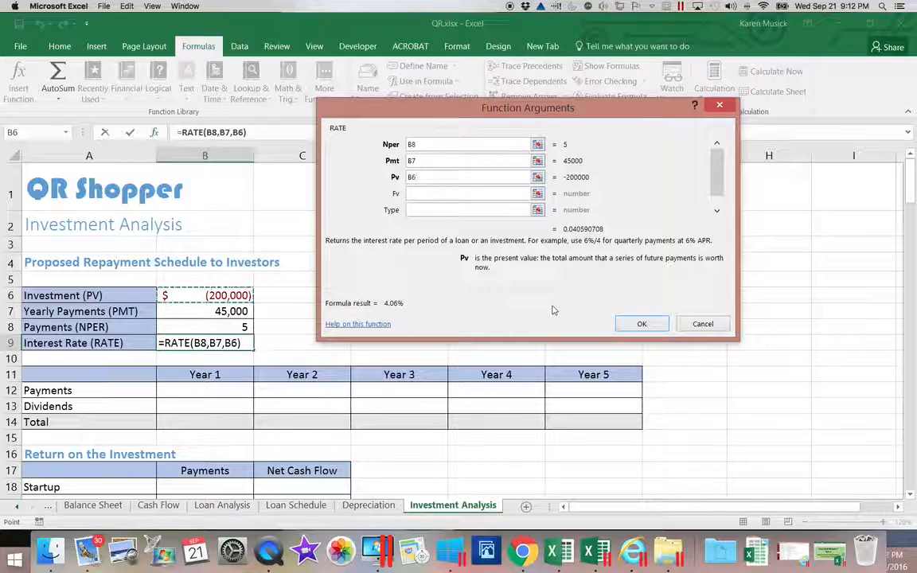
left_click(642, 324)
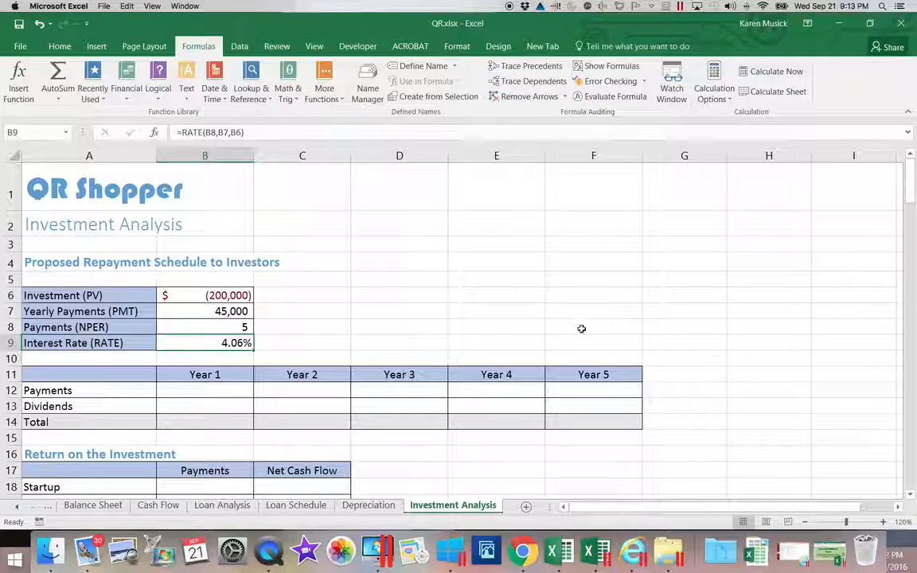
Enter =$B$7 in B12 so the Year 1 payment refers absolutely to the yearly payment amount
scroll(313, 401, "down", 3)
scroll(313, 401, "right", 1)
left_click_drag(616, 496, 571, 504)
left_click(218, 298)
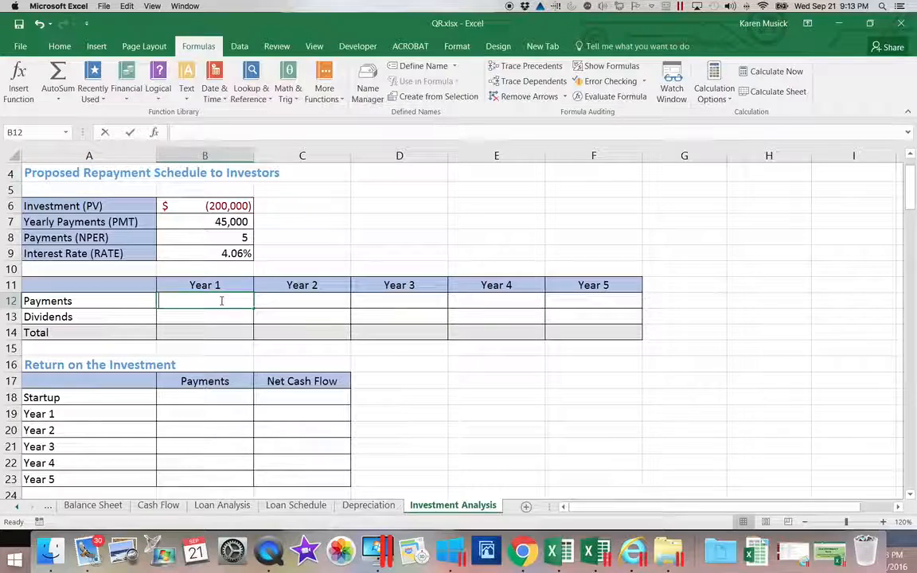
type("=")
left_click(237, 222)
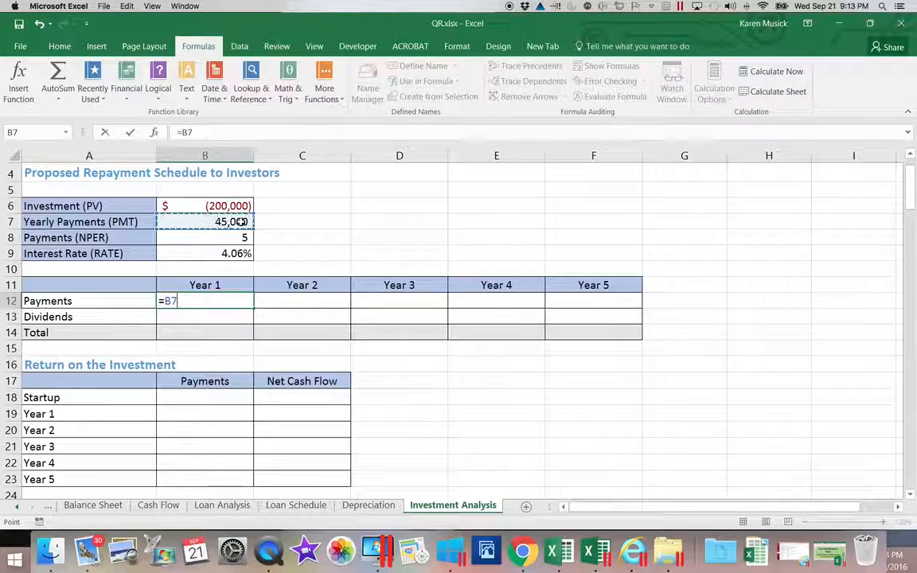
scroll(229, 198, "right", 10)
left_click_drag(796, 507, 561, 508)
left_click(188, 132)
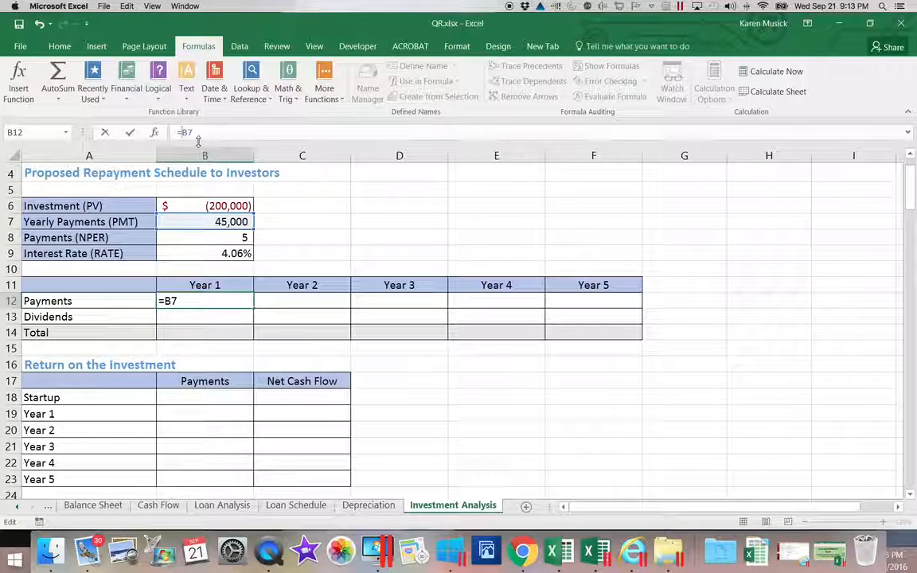
type("$B$")
key("Return")
Fill the Year 1 payment formula from B12 across to F12 for Years 2 to 5
left_click(239, 302)
left_click_drag(253, 308, 617, 304)
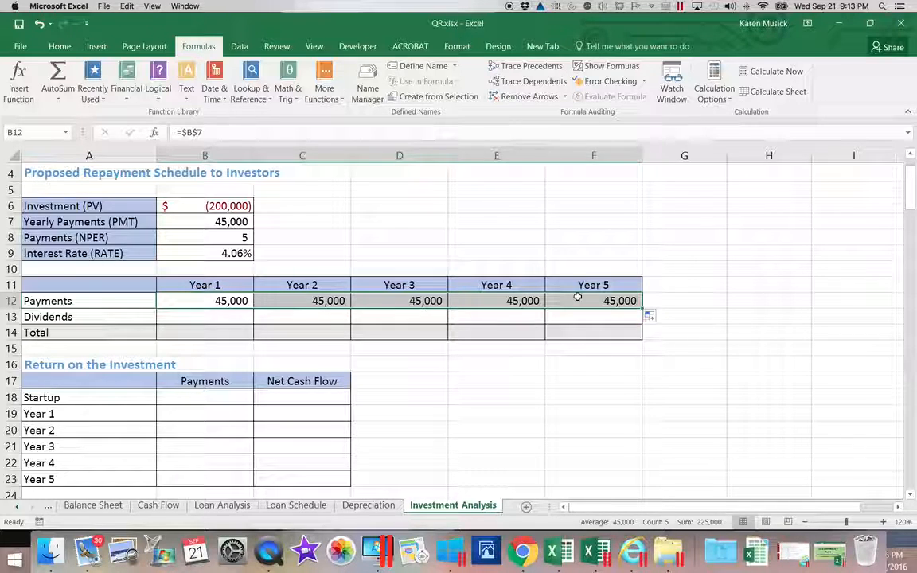
scroll(557, 301, "right", 10)
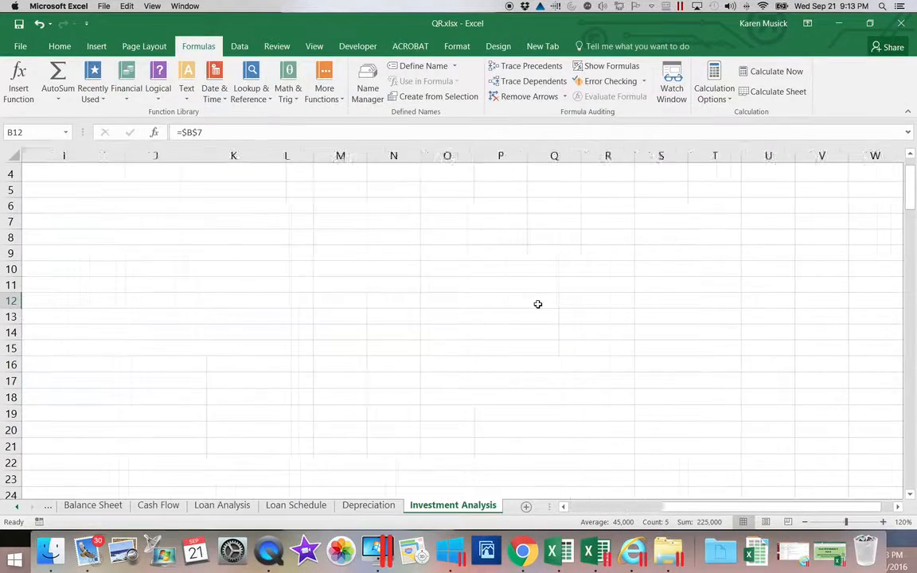
left_click_drag(766, 507, 569, 500)
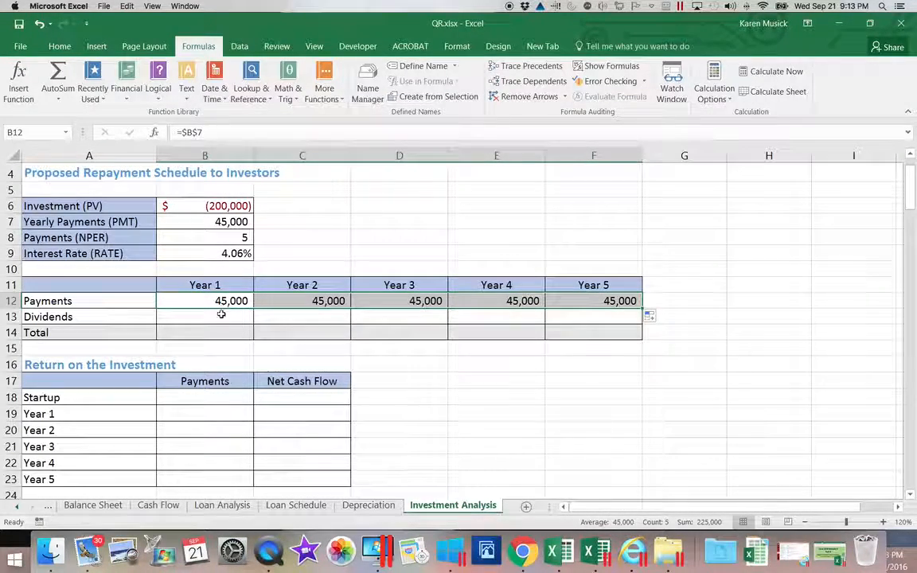
Enter 0 as the Year 1 dividend in cell B13
left_click(222, 317)
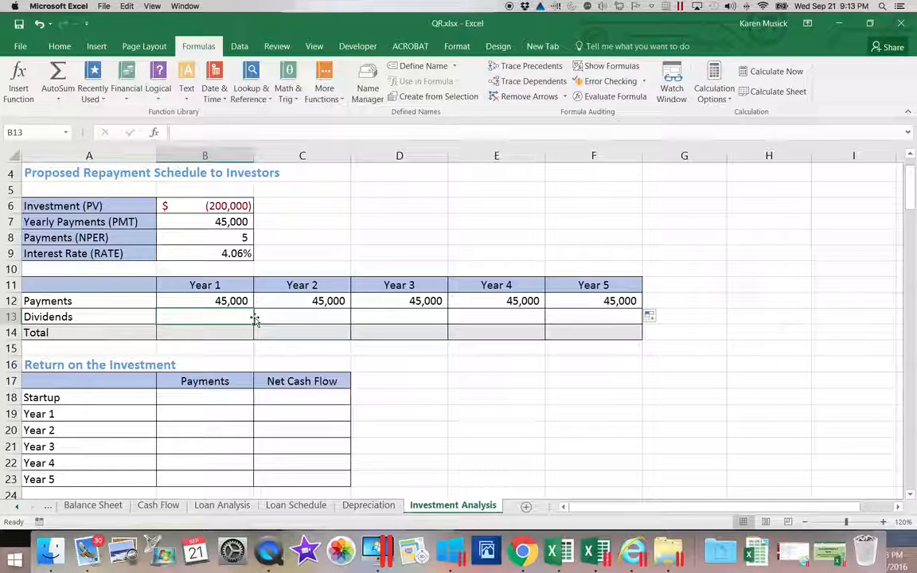
type("0")
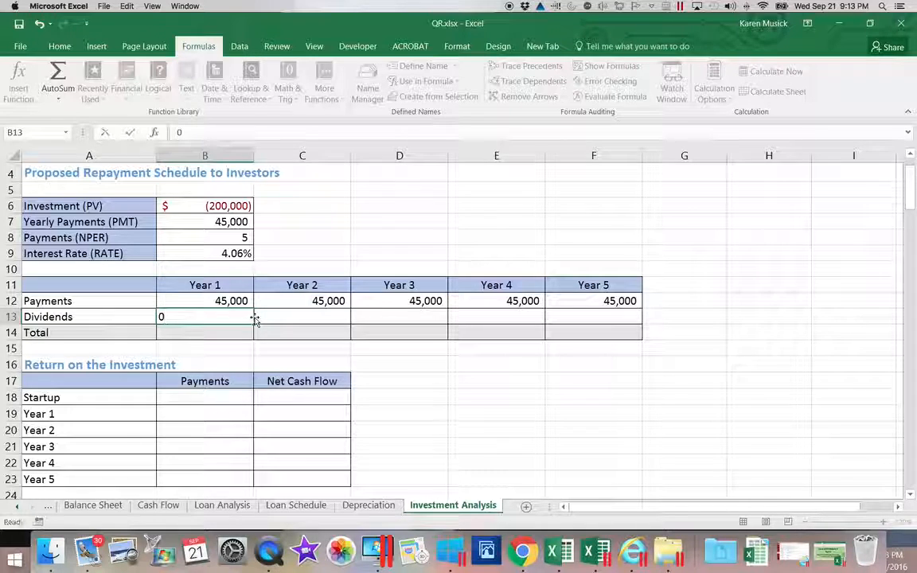
key("Tab")
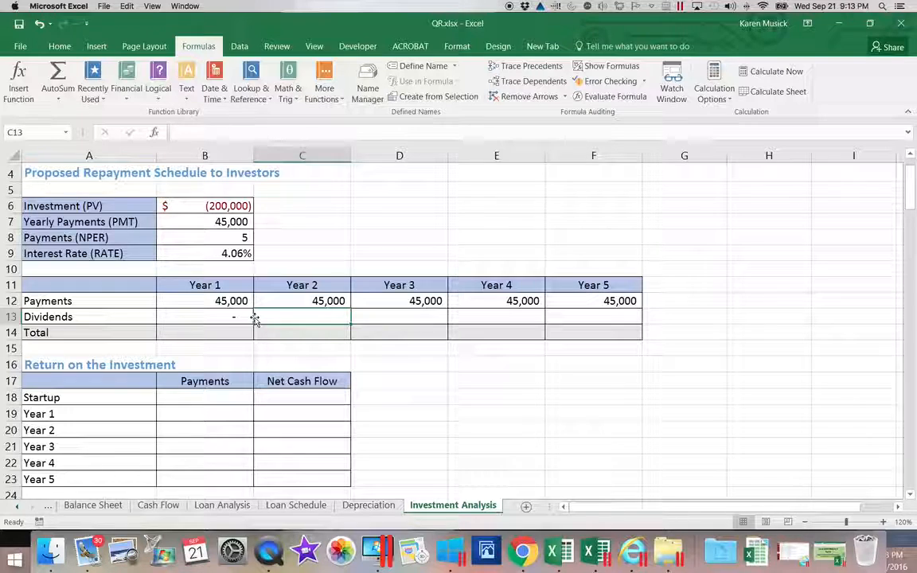
Enter dividends of 8000 for Year 2 in C13 and 15000 for Year 3 in D13
type("8000")
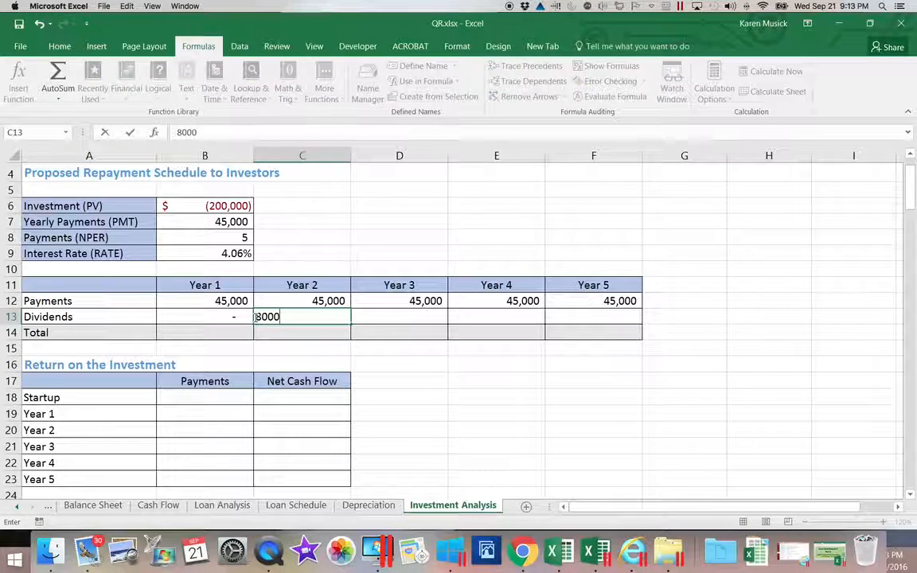
key("Tab")
key("Tab")
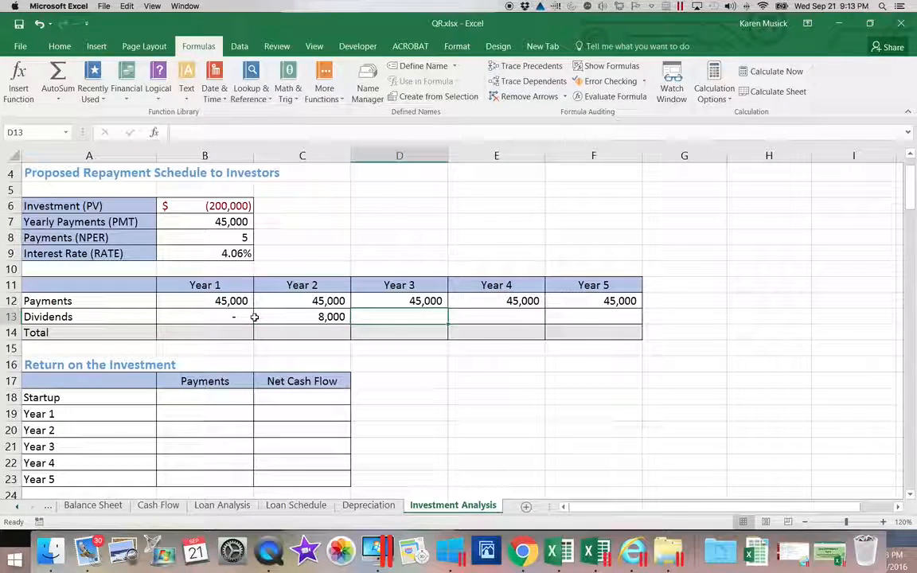
type("15000")
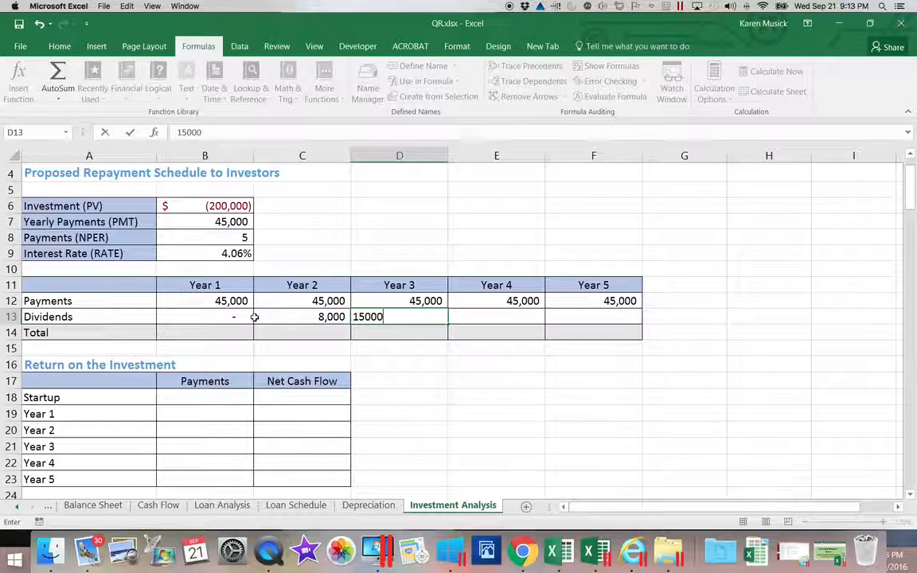
key("Tab")
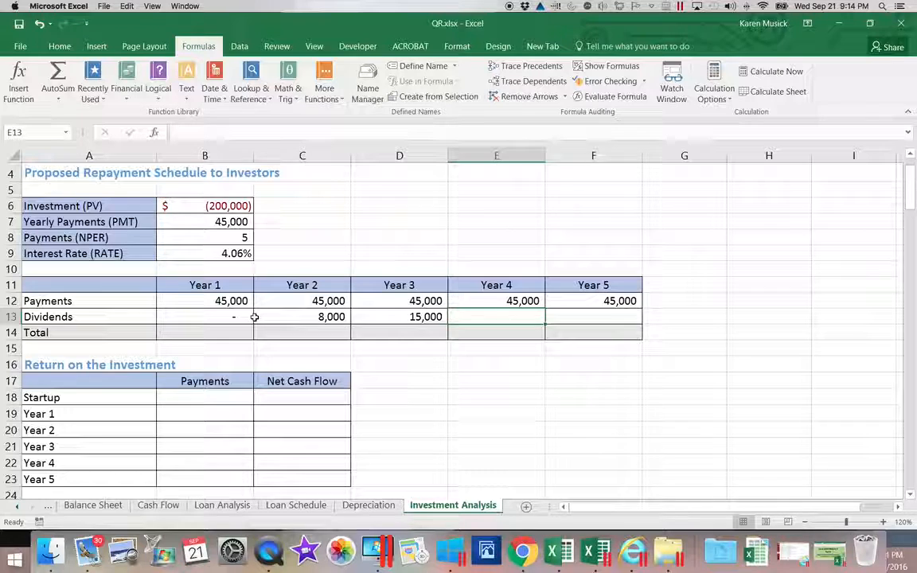
Set the dividends in row 13 to 0 for Year 2, 8000 for Year 3, 15000 for Year 4 and 25000 for Year 5
key("Left")
key("Left")
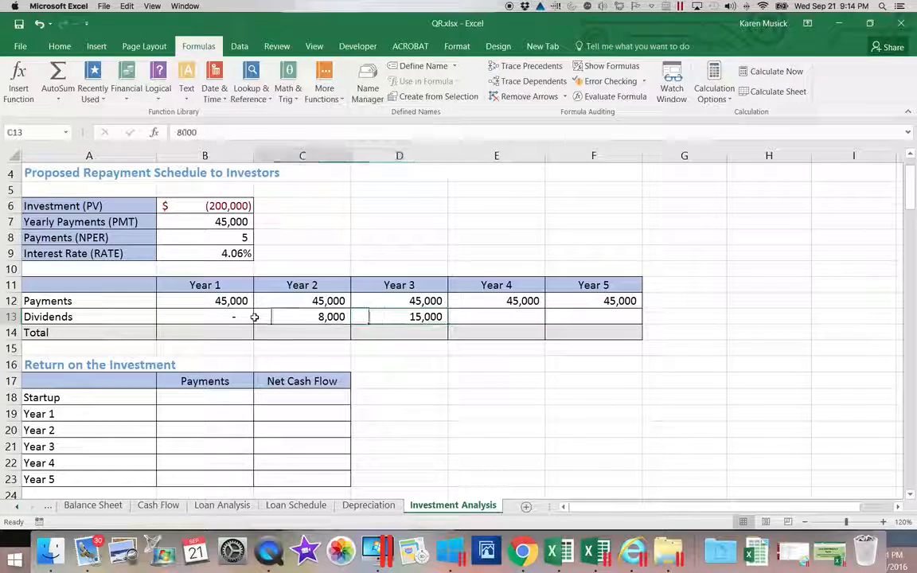
type("0")
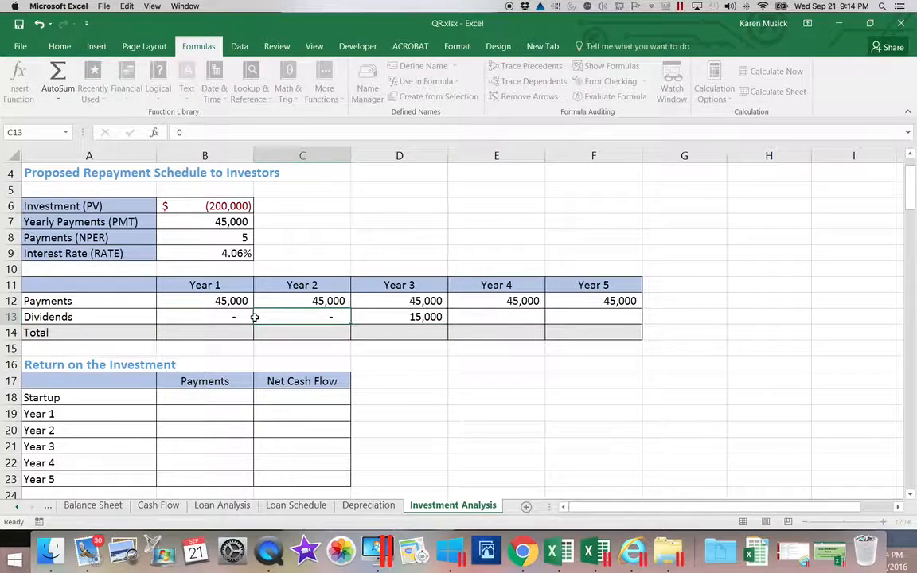
key("Tab")
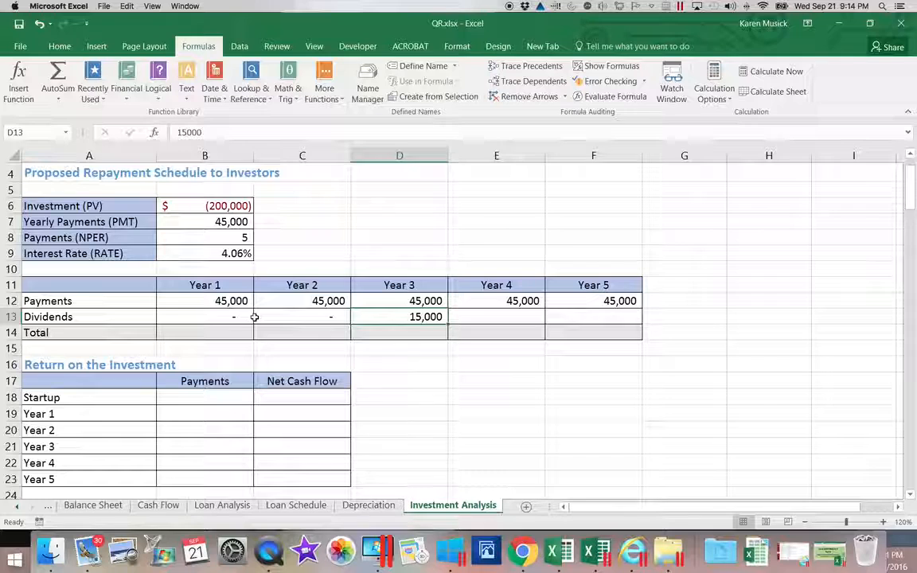
type("8000")
key("Tab")
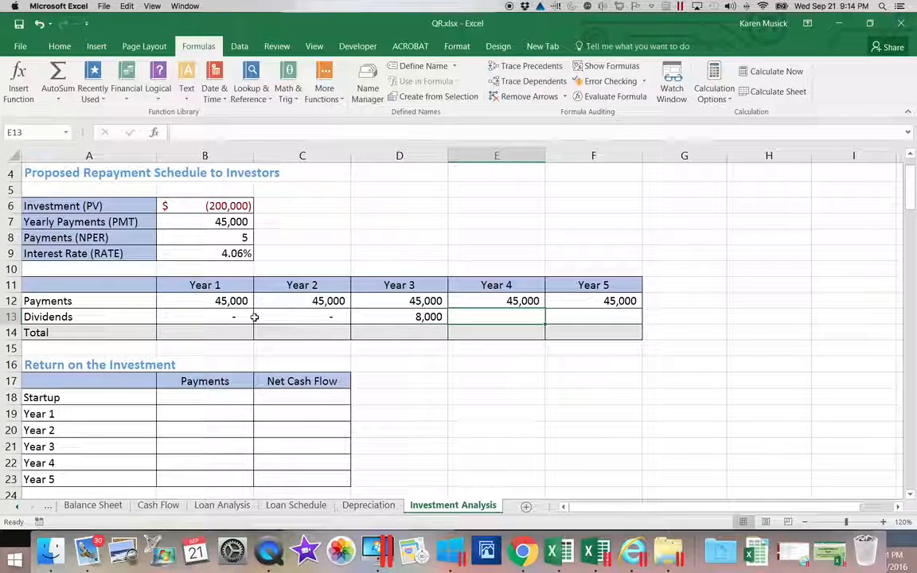
type("15000")
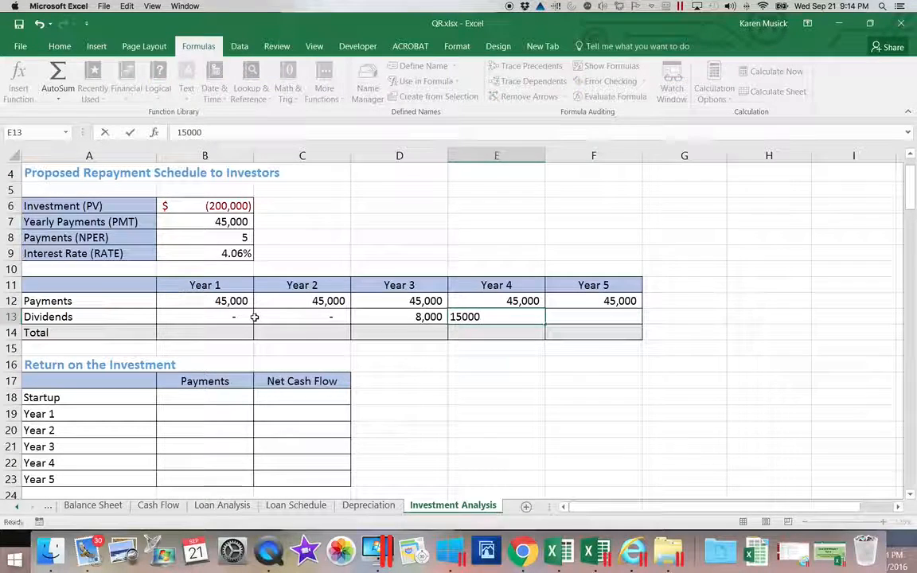
key("Tab")
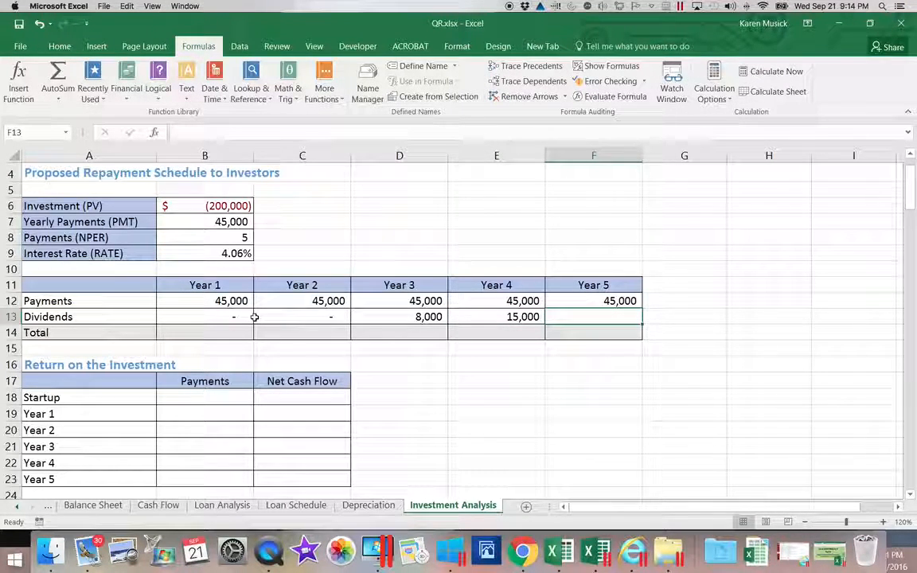
type("25,00")
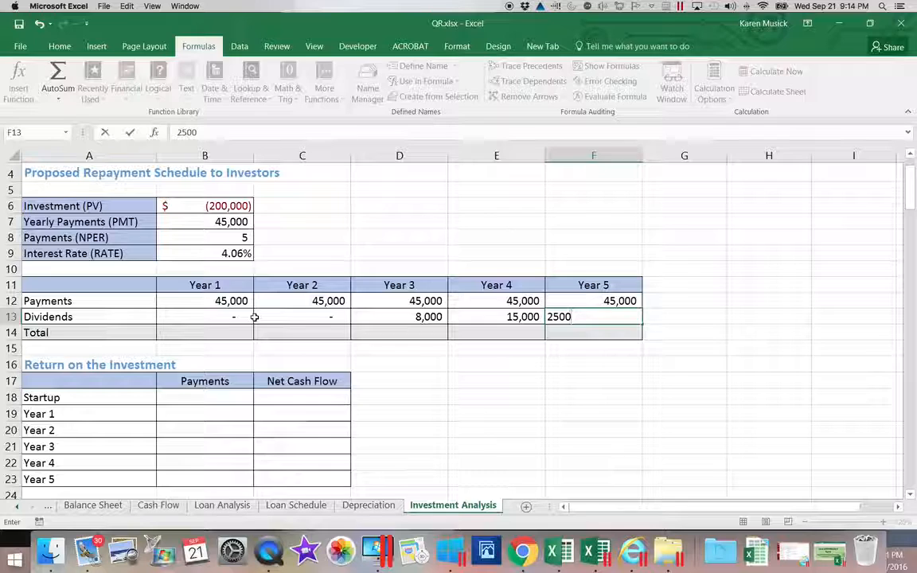
type("0")
key("Return")
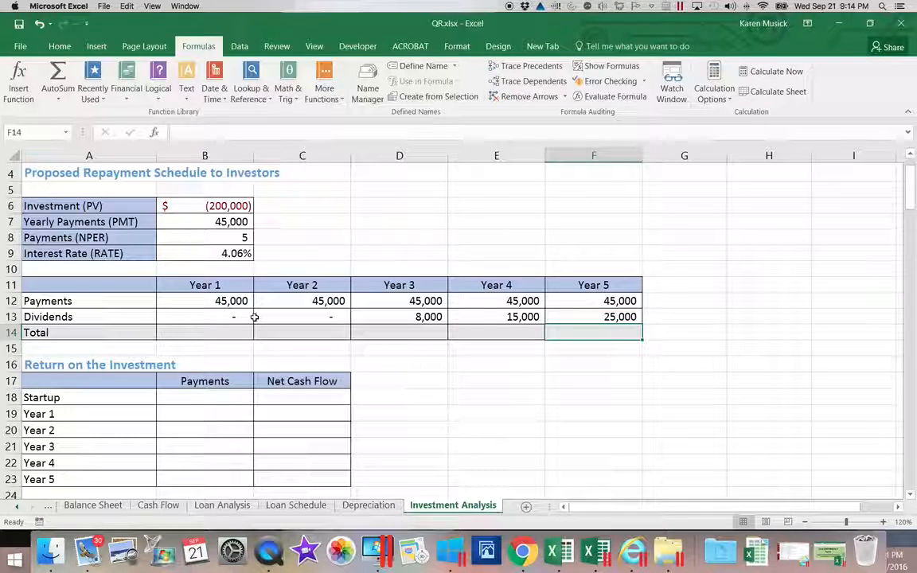
Total the payments and dividends for Years 1 to 5 in B14:F14 with AutoSum
left_click_drag(236, 331, 585, 334)
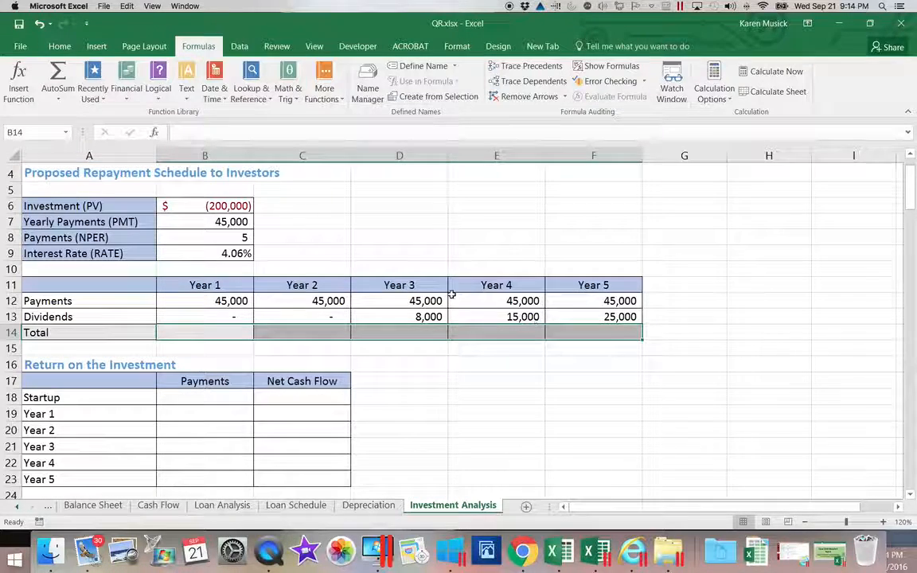
left_click(57, 75)
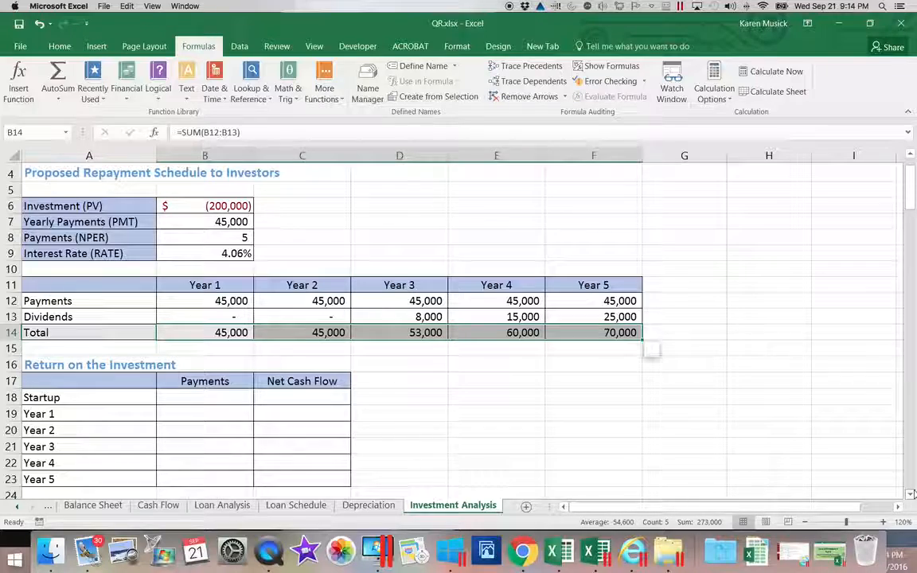
Link the Startup payment in B18 to the Investment (PV) amount in B6
scroll(516, 436, "down", 3)
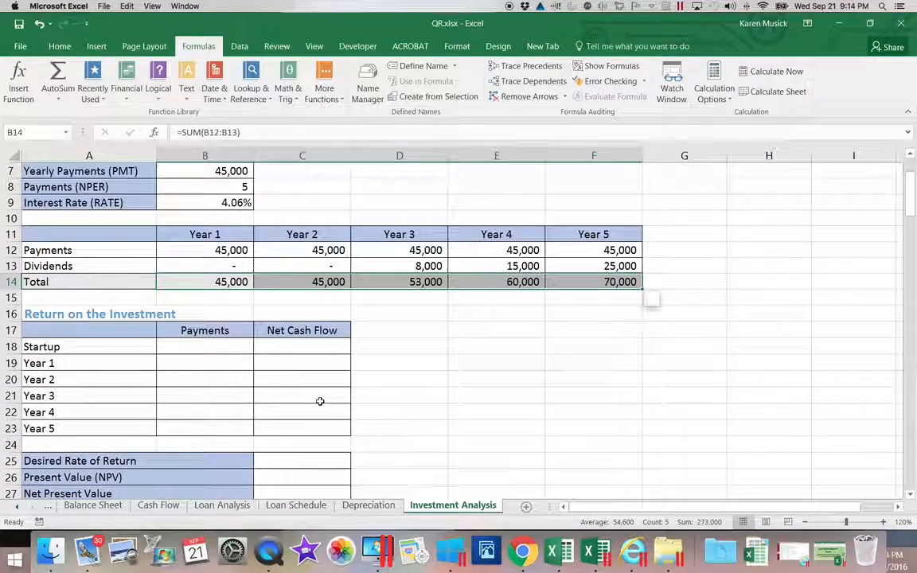
left_click(222, 348)
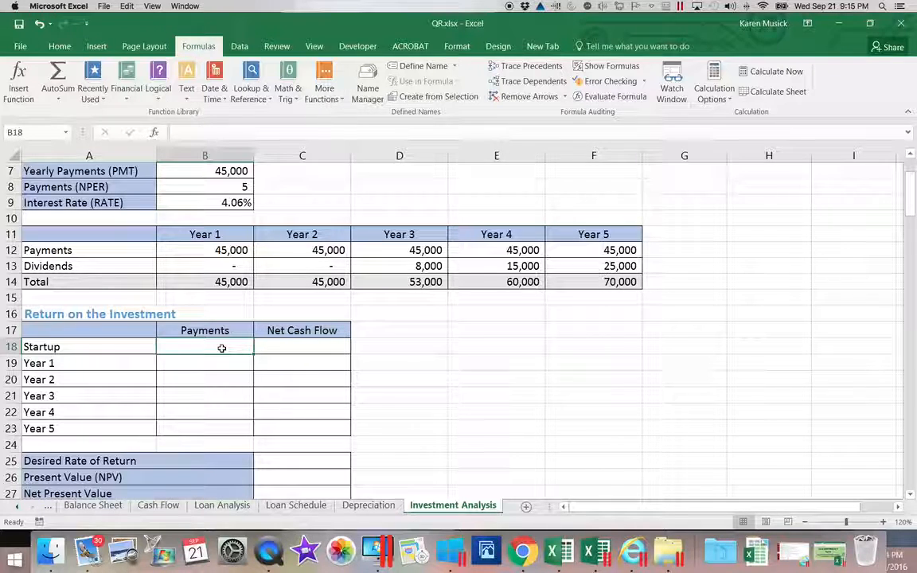
type("]")
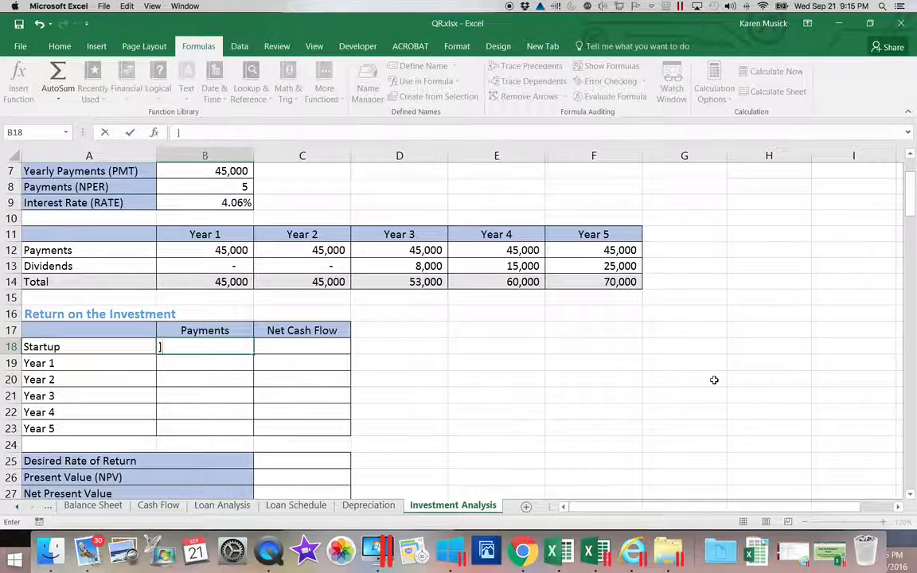
key("BackSpace")
type("=")
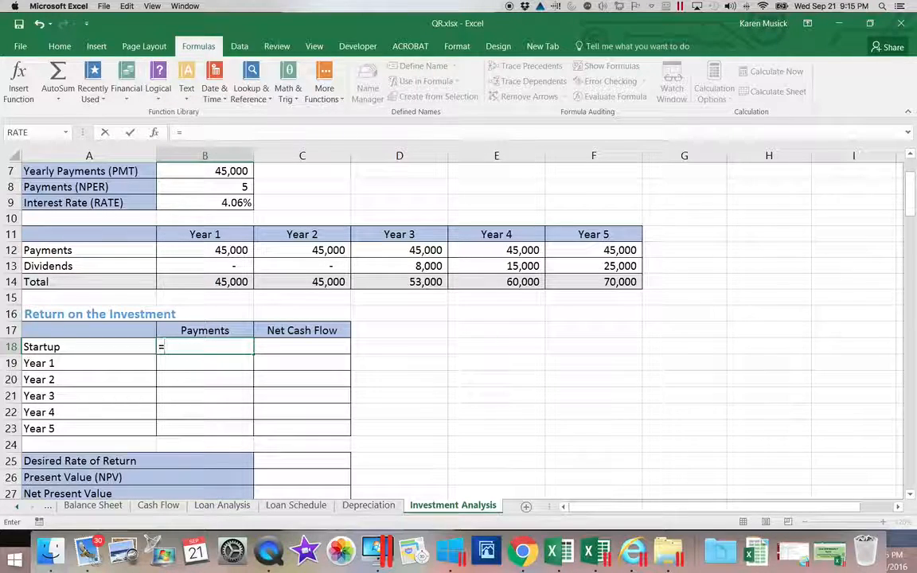
left_click_drag(909, 213, 909, 176)
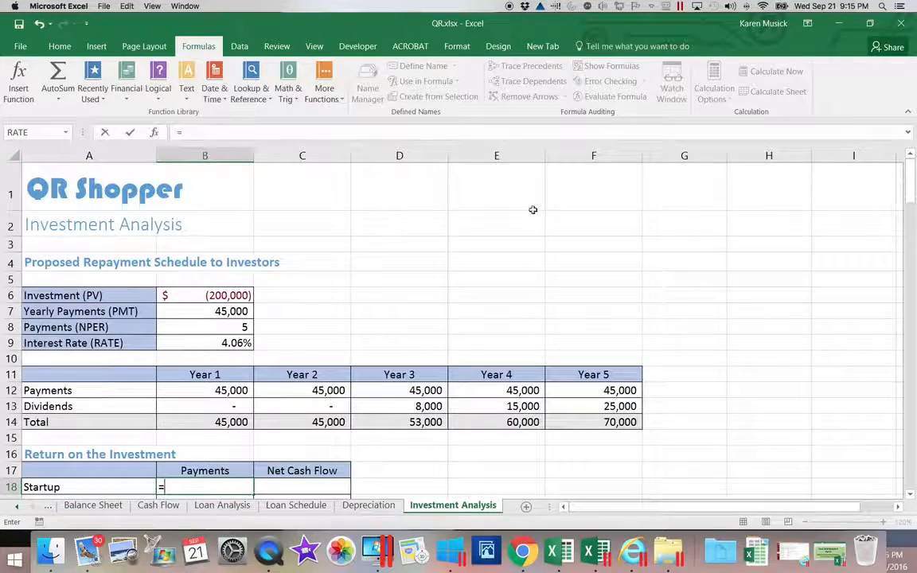
left_click(215, 294)
key("Return")
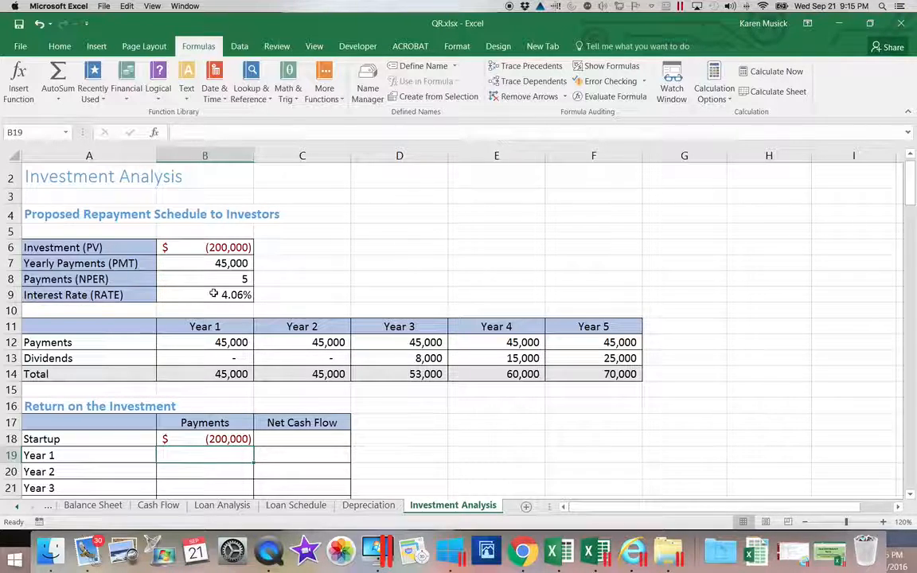
Enter =B14 in B19 so the Year 1 payment refers to the Year 1 total
type("=")
scroll(214, 294, "right", 10)
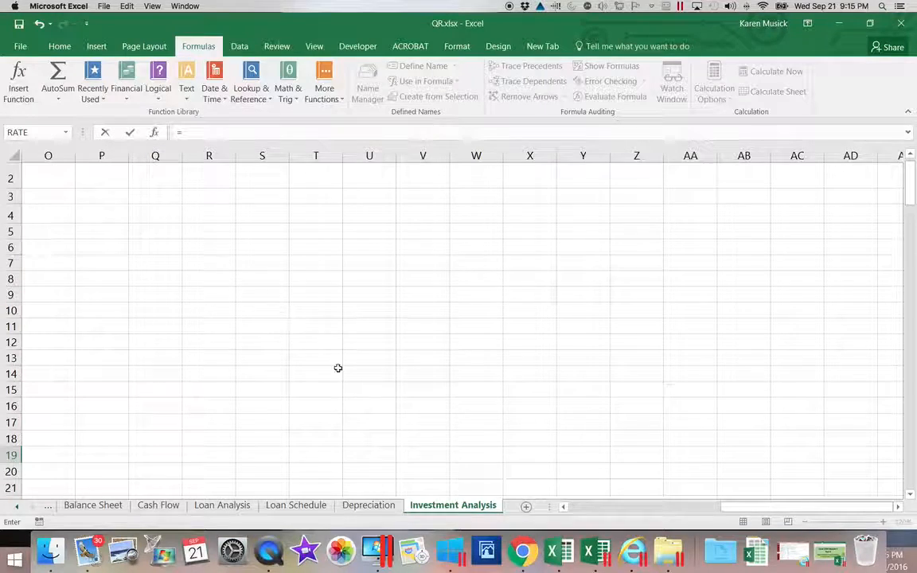
left_click_drag(741, 507, 559, 502)
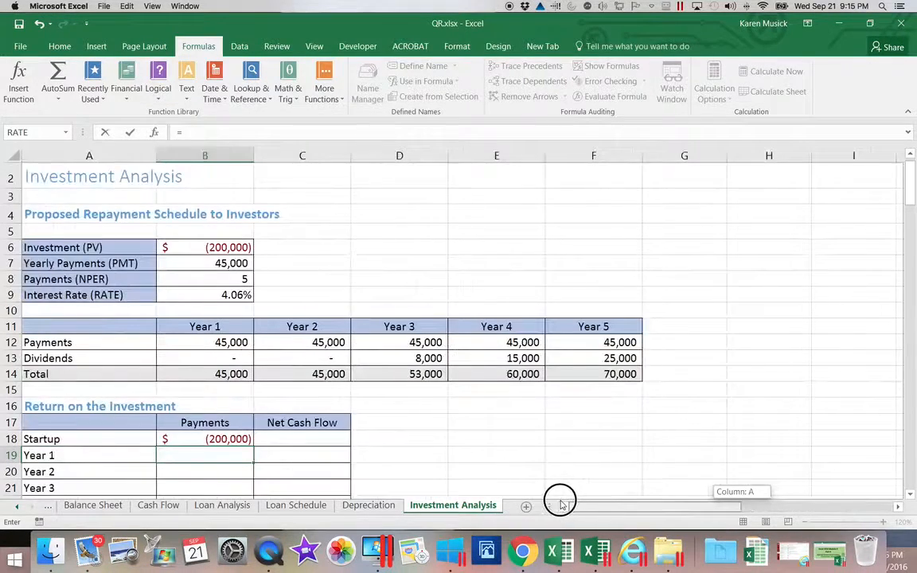
left_click(211, 375)
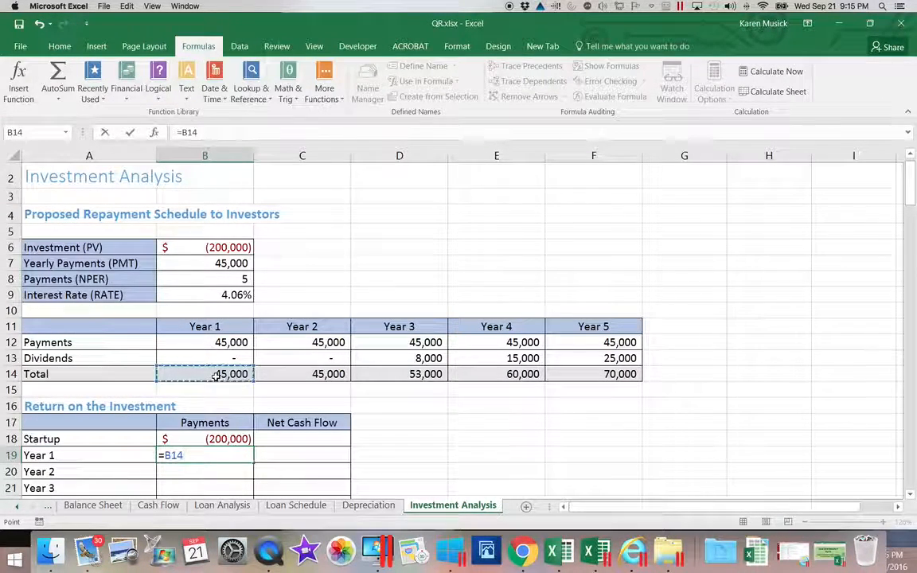
key("Return")
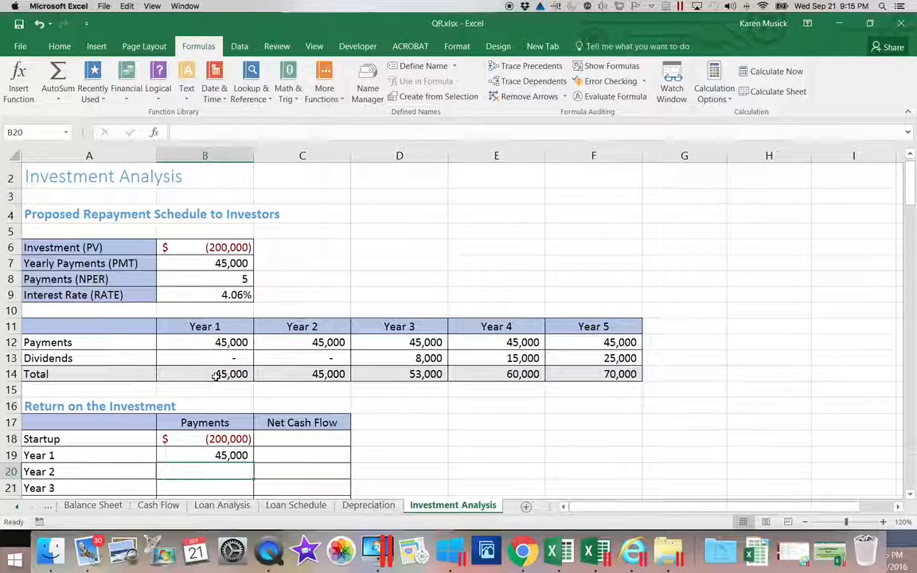
Link the Year 2 and Year 3 payments in B20 and B21 to their totals with =C14 and =D14
type("=")
left_click(328, 374)
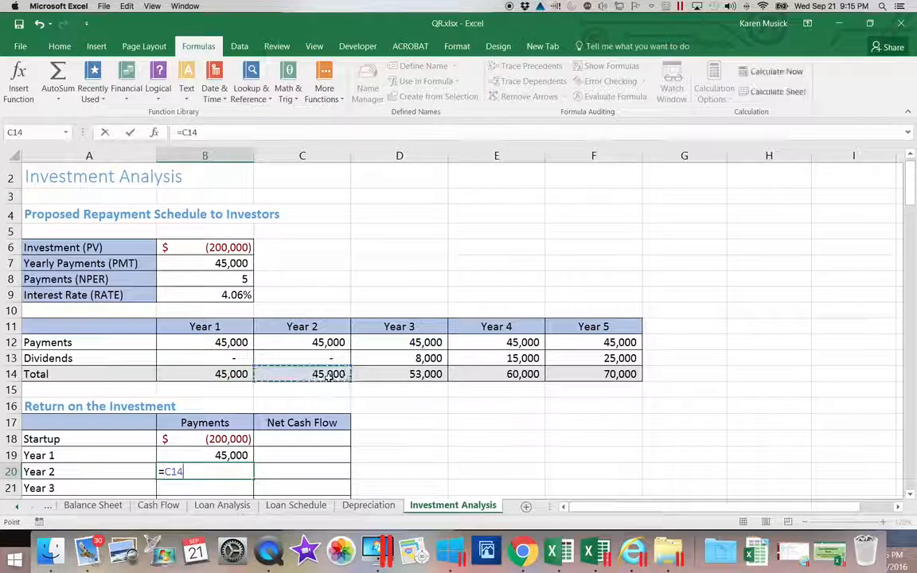
key("Return")
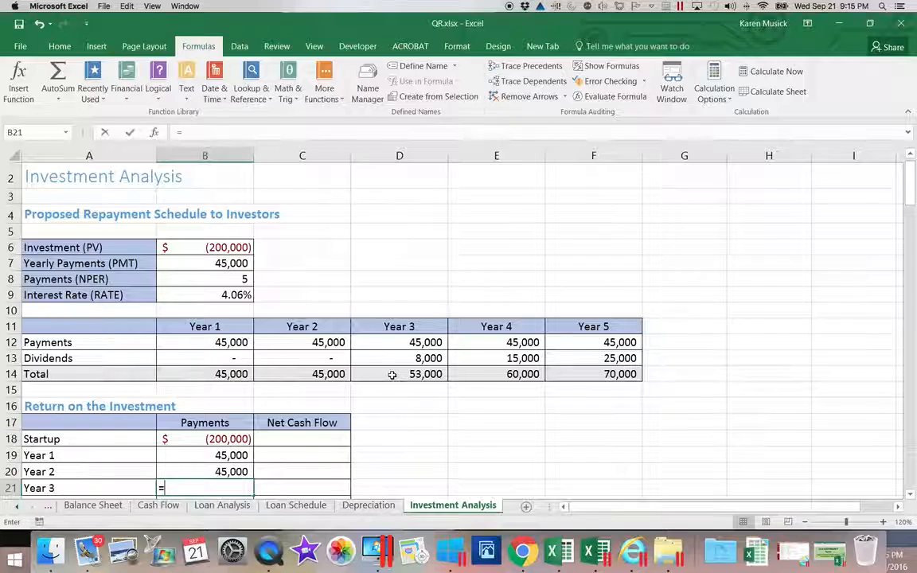
type("=")
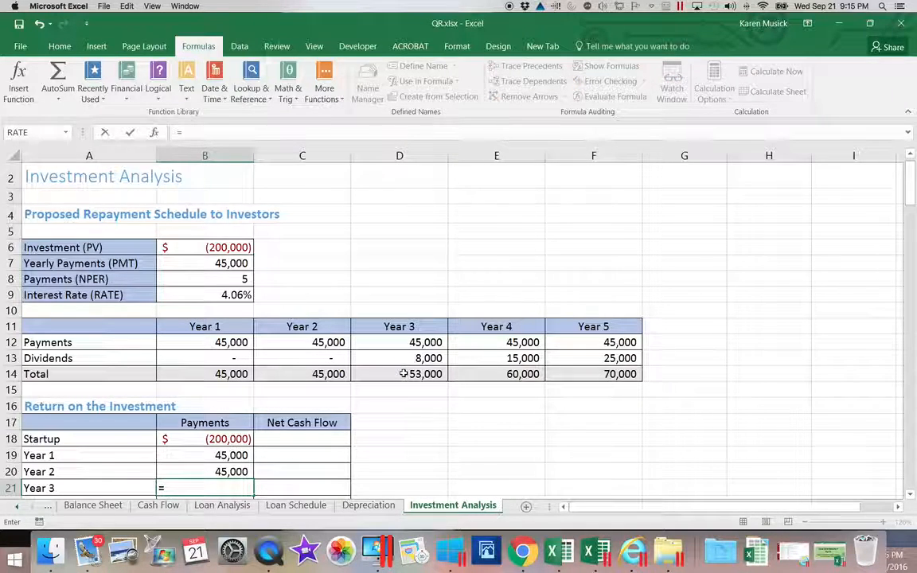
left_click(403, 373)
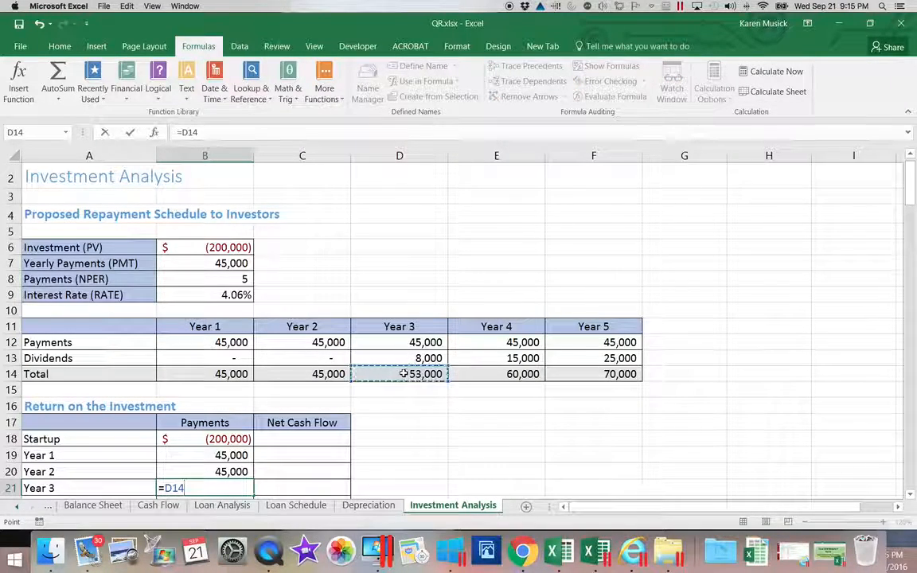
key("Return")
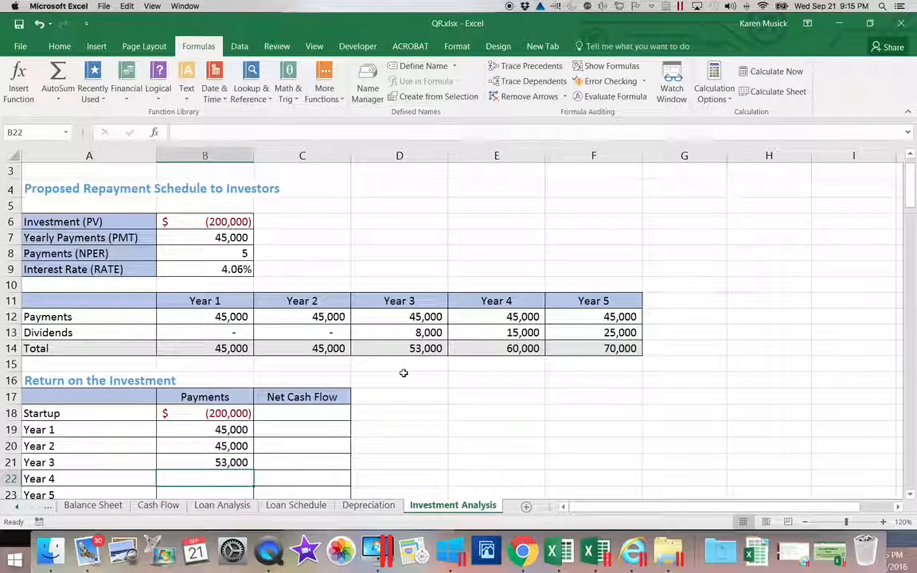
Link the Year 4 payment in B22 to the Year 4 total in E14
type("=")
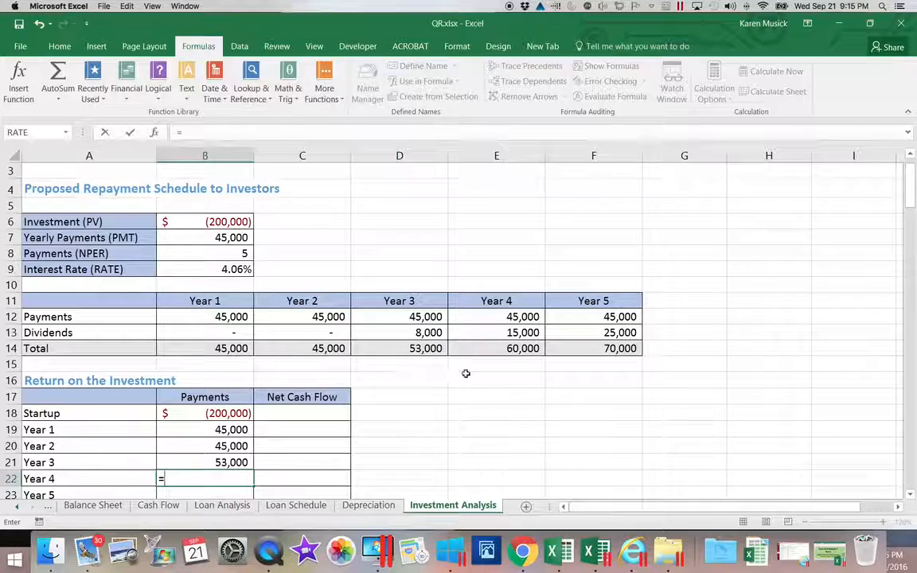
left_click(508, 362)
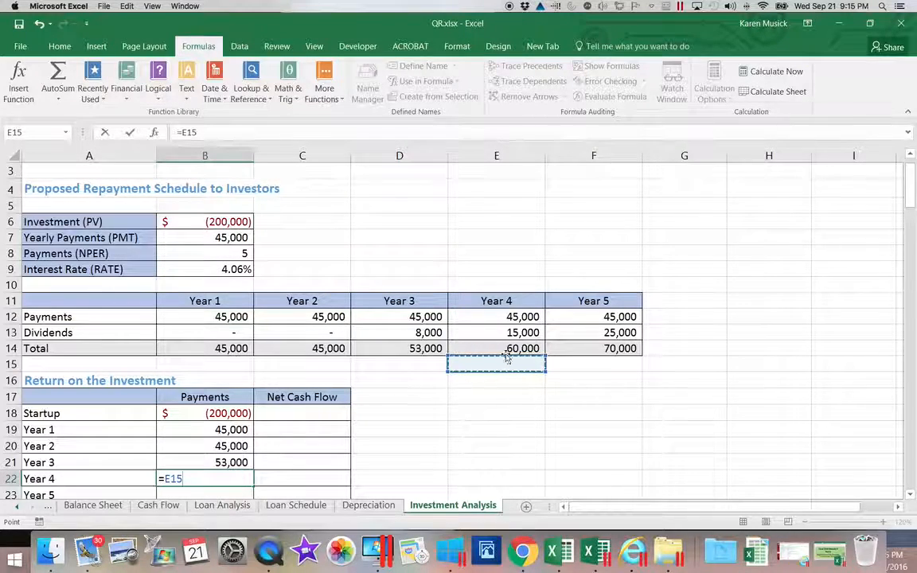
left_click(492, 345)
key("Return")
Link the Year 5 payment in B23 to the Year 5 total in F14
type("=")
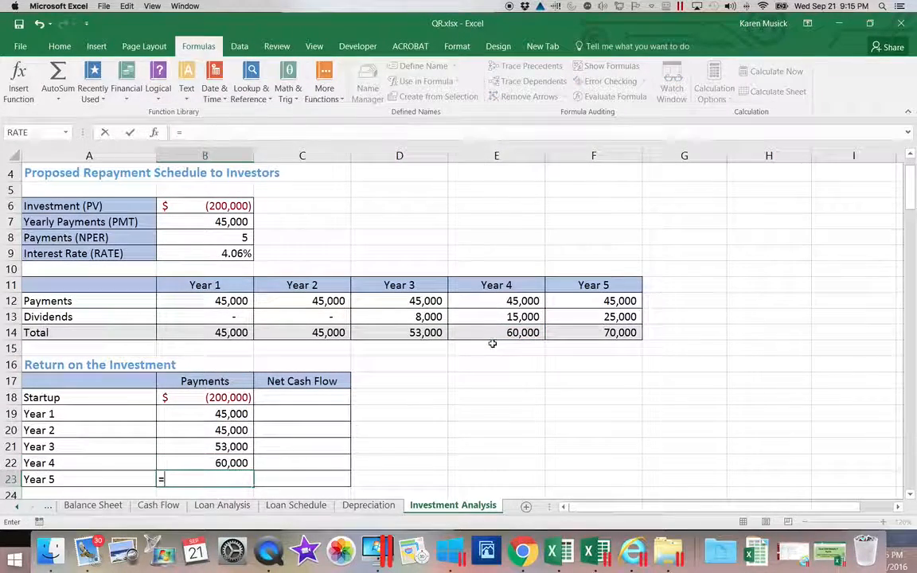
left_click(590, 333)
scroll(591, 333, "right", 6)
key("Return")
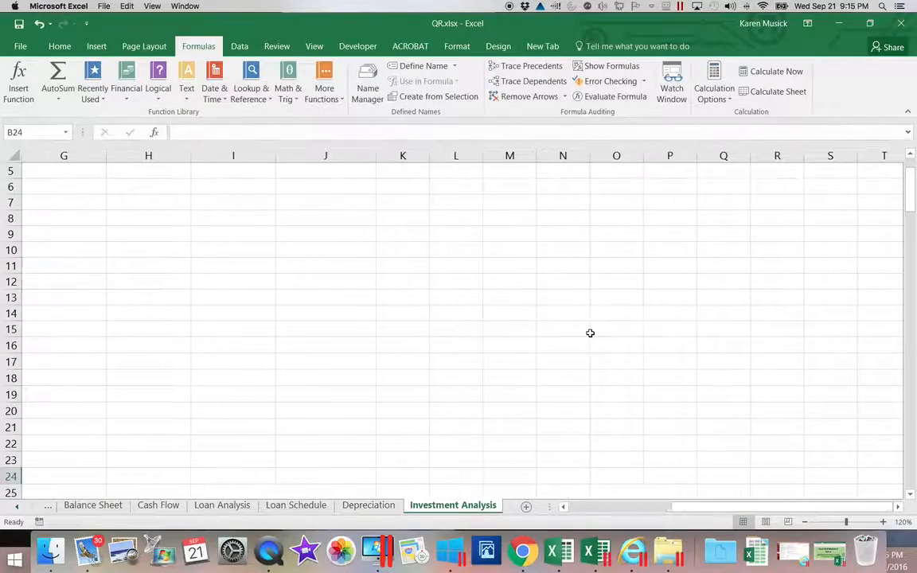
scroll(590, 333, "left", 3)
left_click_drag(692, 506, 561, 506)
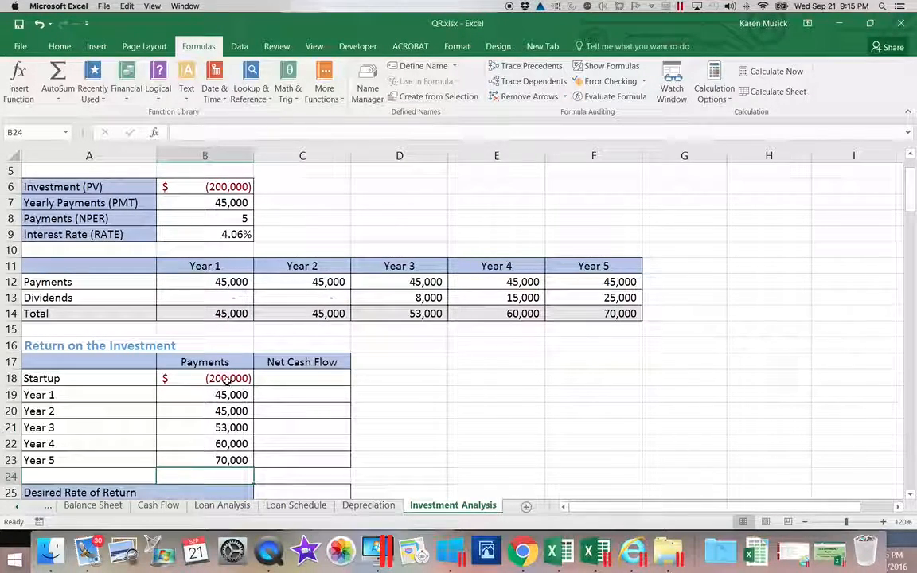
scroll(222, 380, "right", 2)
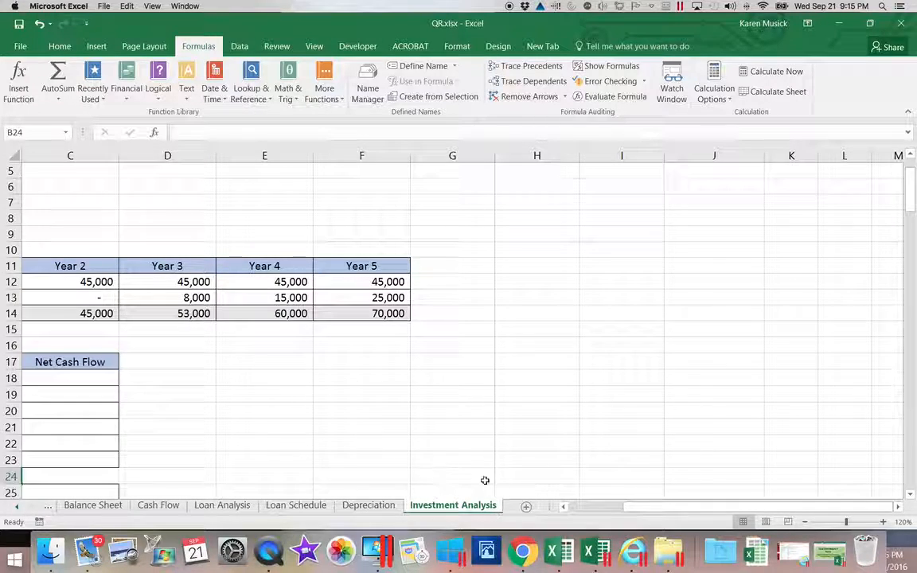
left_click_drag(574, 499, 572, 510)
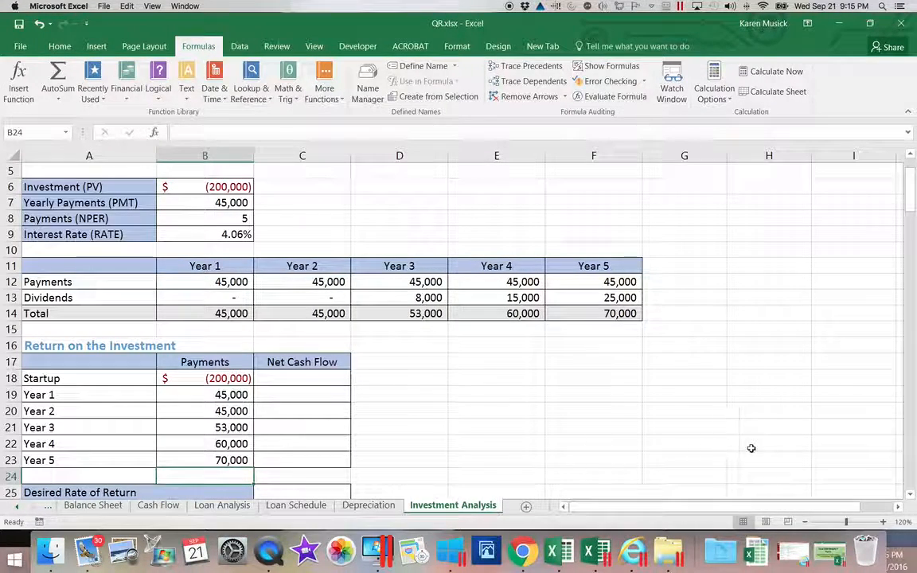
Fill the Net Cash Flow column C18:C23 with a Running Total of the payments in B18:B23
scroll(913, 496, "down", 4)
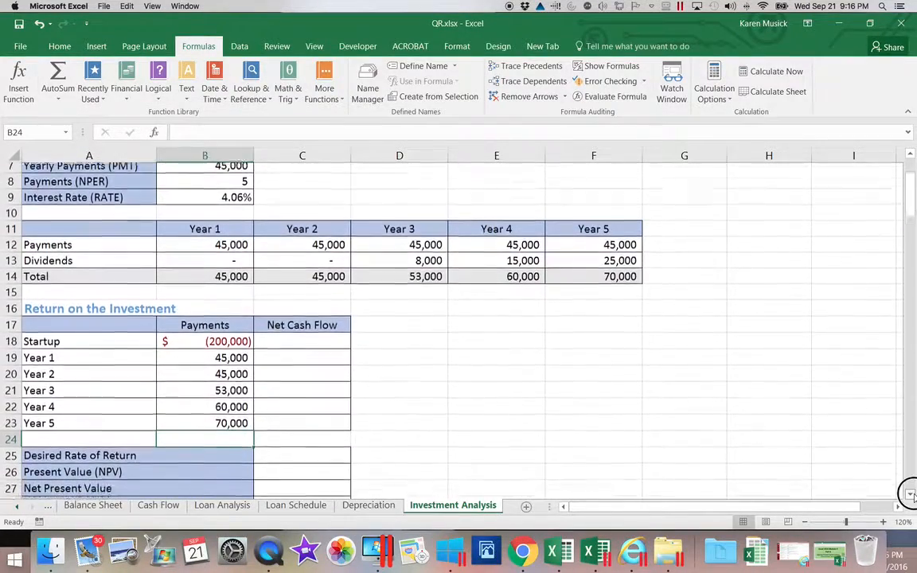
left_click_drag(231, 316, 231, 396)
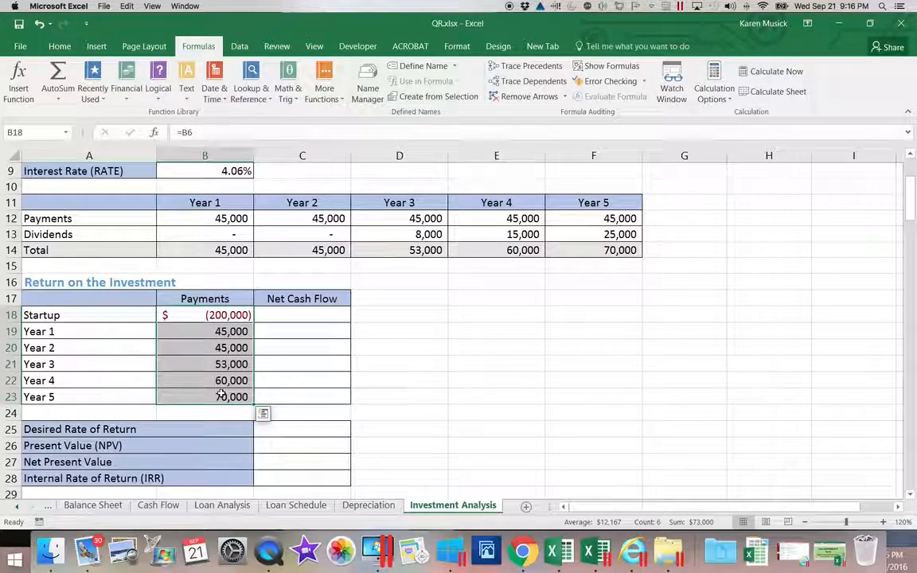
left_click(264, 415)
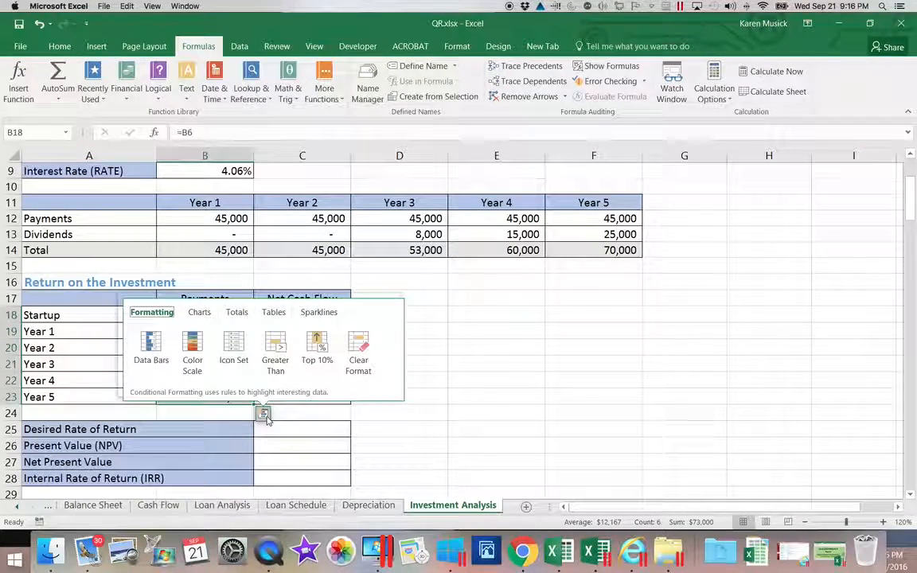
left_click(239, 313)
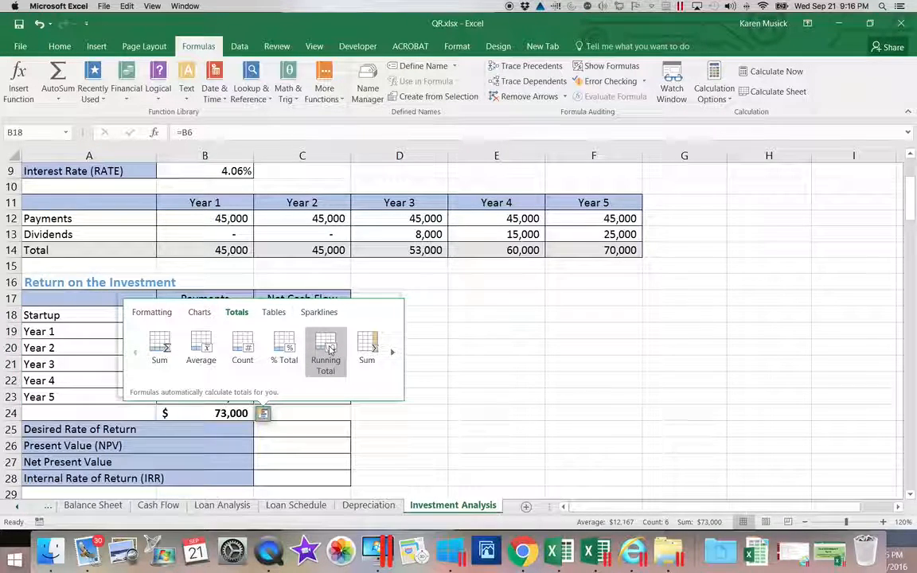
left_click(393, 352)
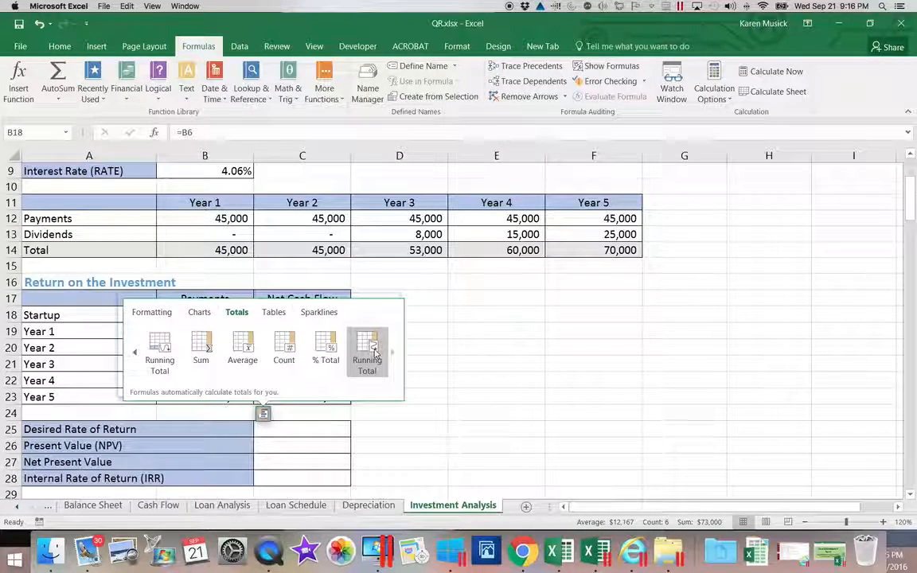
left_click(375, 353)
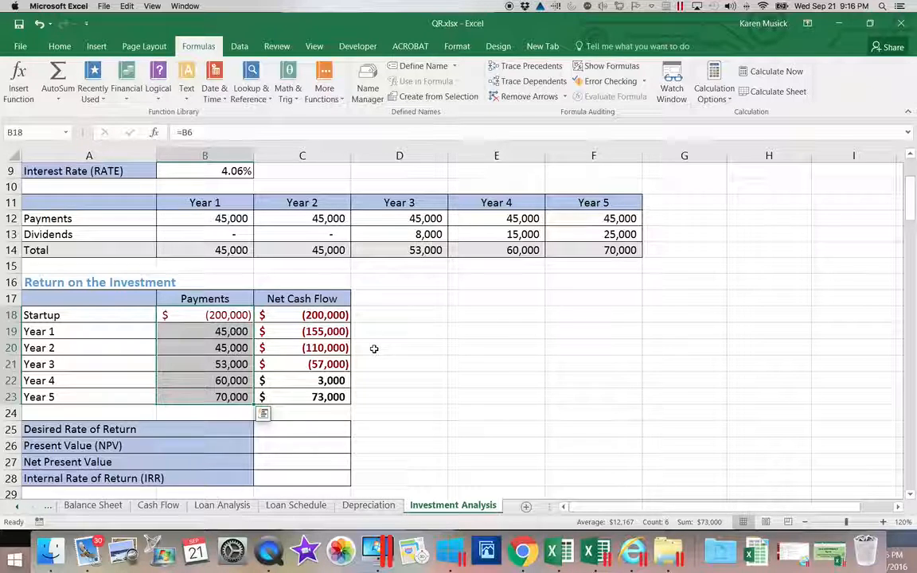
Fill the empty bordered cell C25 down to row 27 and across to column F, covering C25:F27
scroll(374, 349, "down", 1)
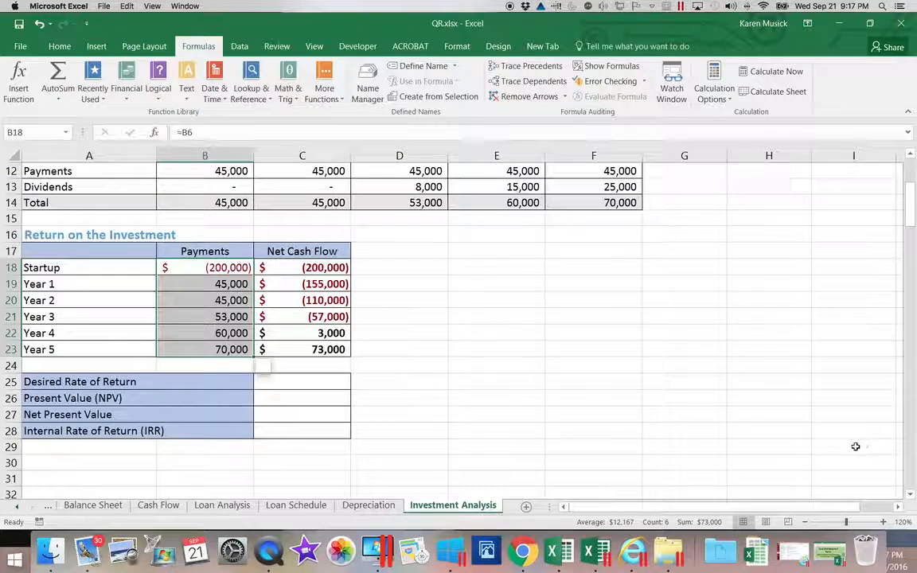
left_click(552, 420)
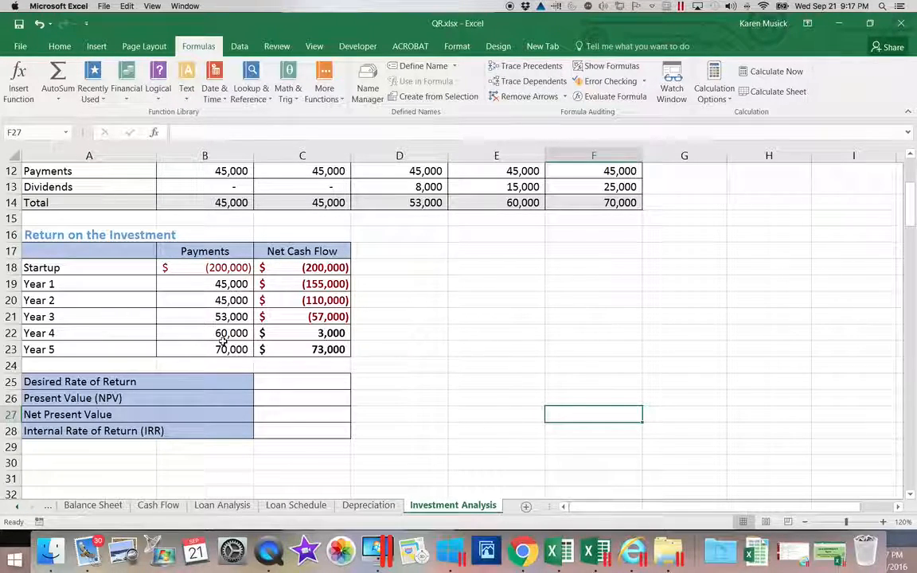
left_click(321, 387)
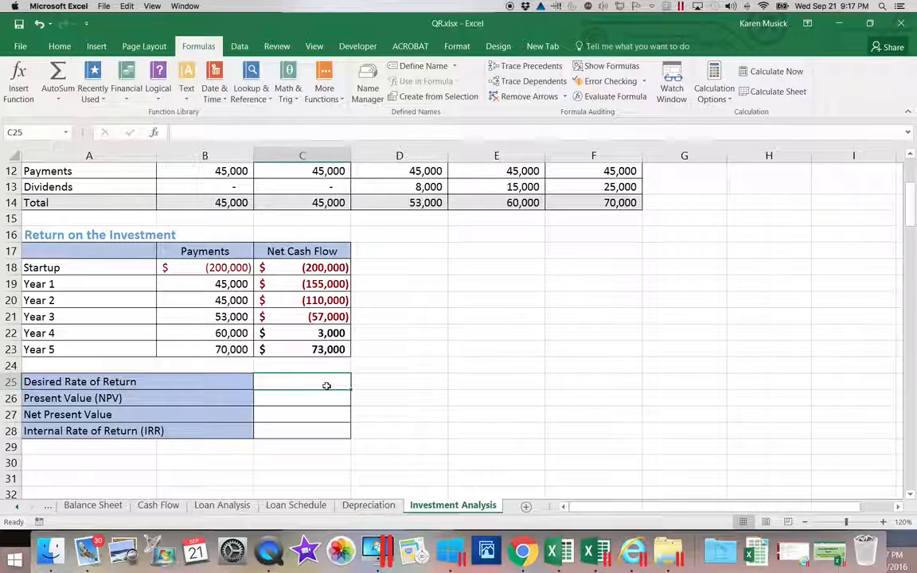
mouse_move(321, 387)
left_mouse_down()
mouse_move(322, 413)
mouse_move(352, 422)
mouse_move(625, 433)
left_mouse_up()
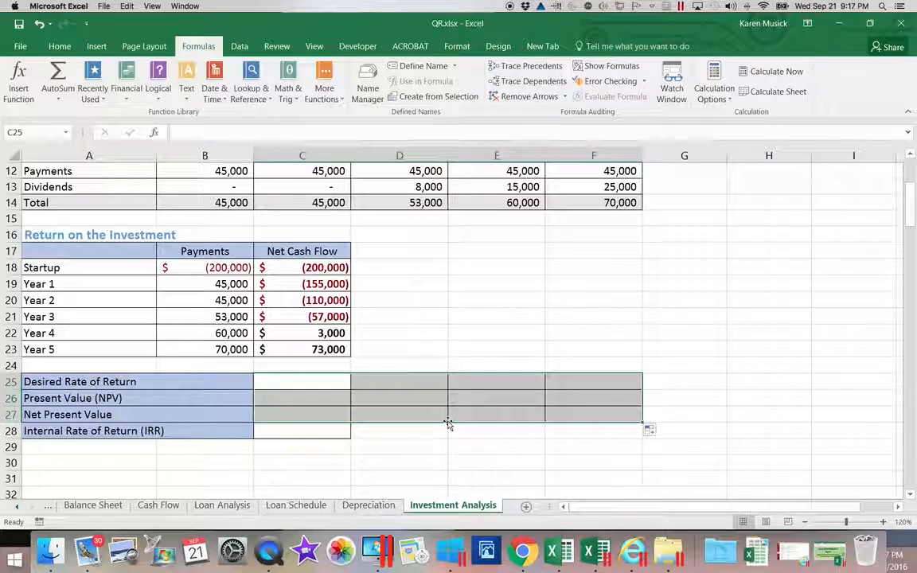
Set the Desired Rate of Return in C25 to 10%
left_click(316, 383)
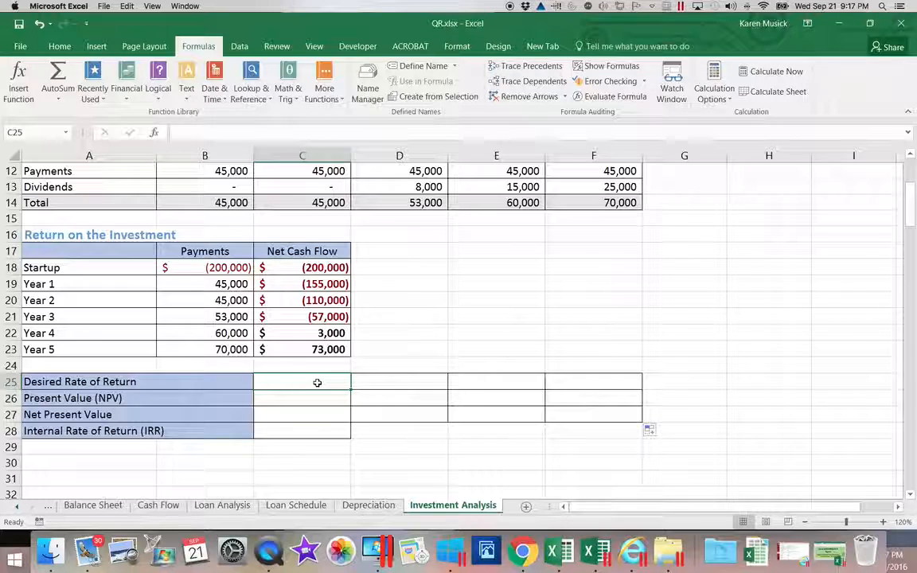
type("10%")
key("Return")
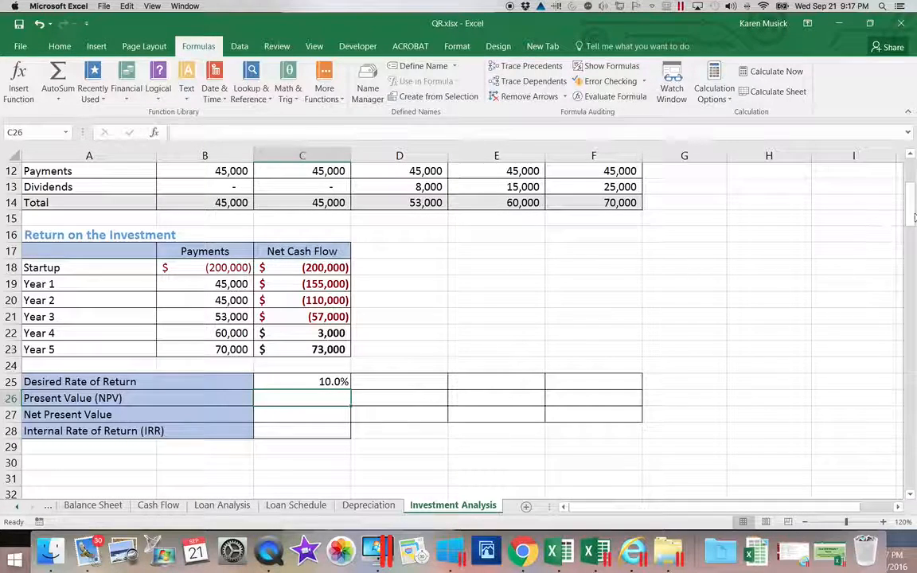
Enter the alternative desired rates of return 8%, 5% and 15% in D25, E25 and F25
left_click_drag(913, 220, 908, 199)
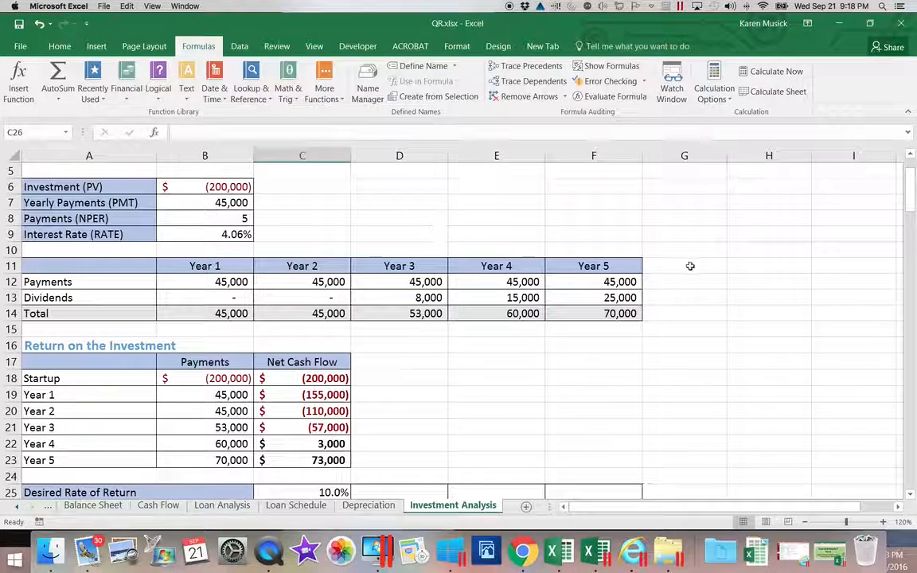
left_click(911, 494)
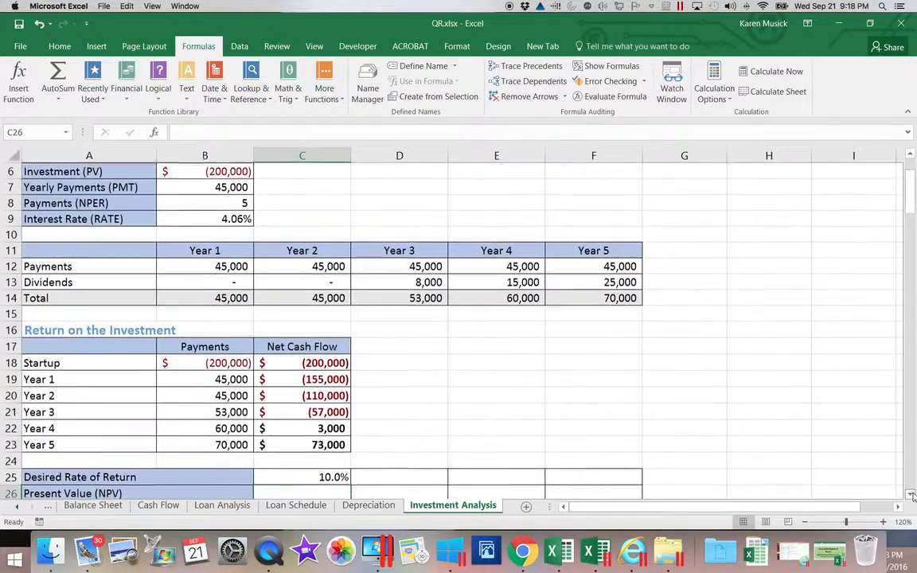
left_click(910, 495)
left_click(910, 495)
double_click(910, 494)
left_click(910, 494)
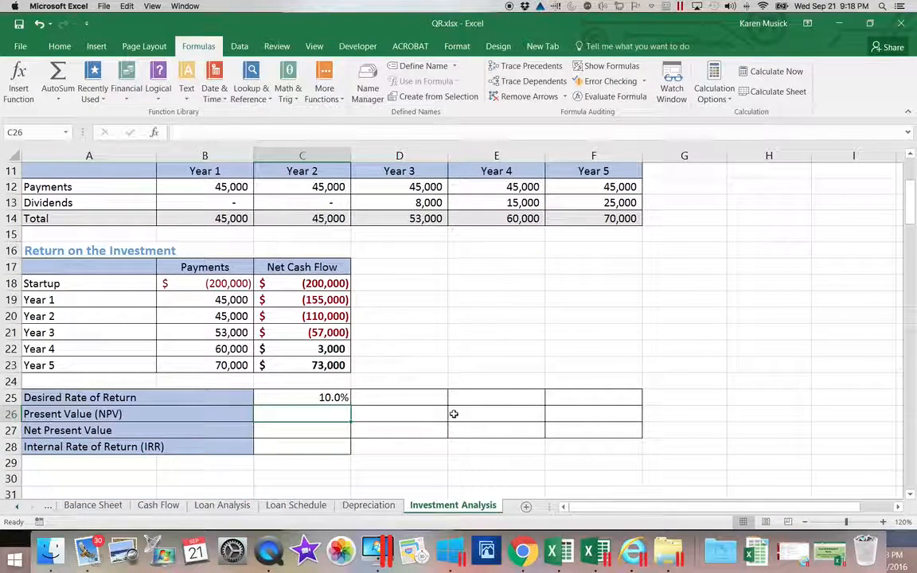
left_click(417, 402)
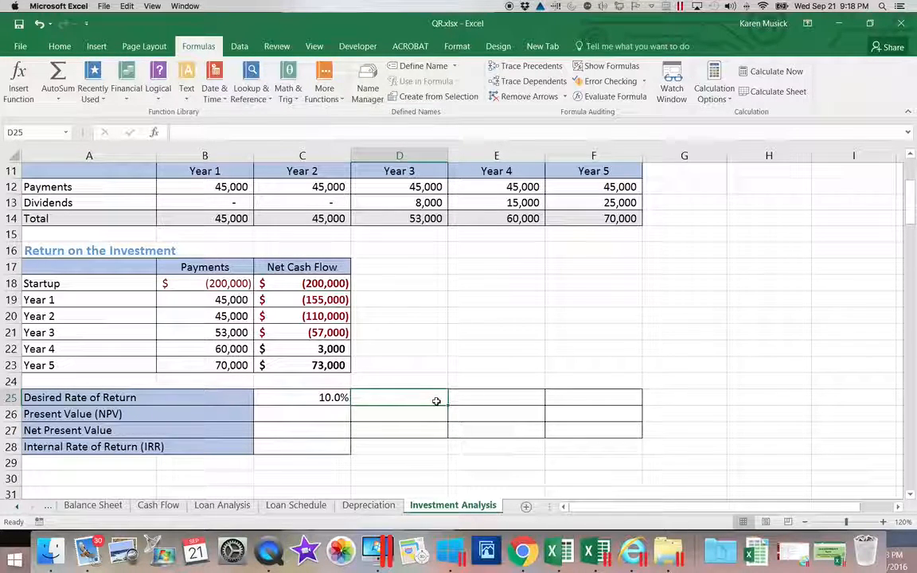
type("8")
key("Tab")
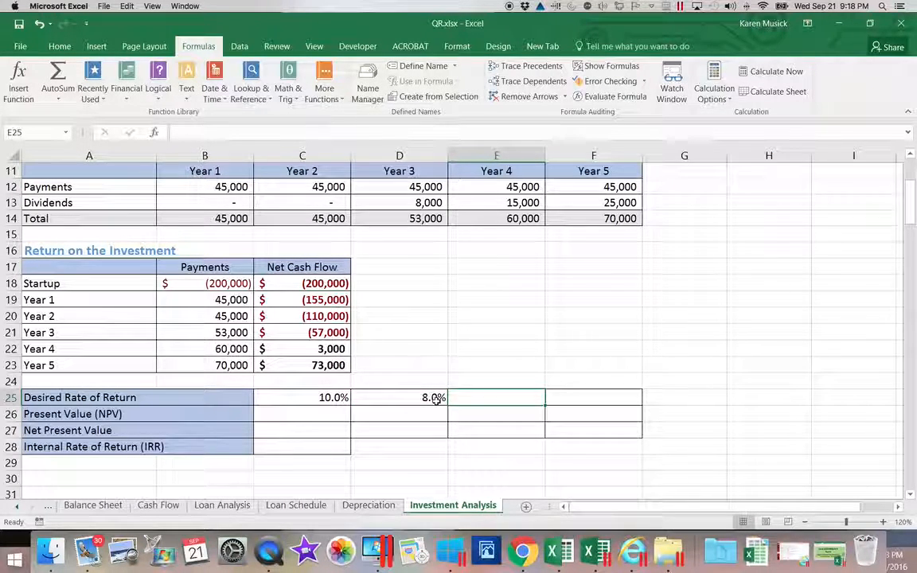
type("5")
key("Tab")
type("15")
key("Return")
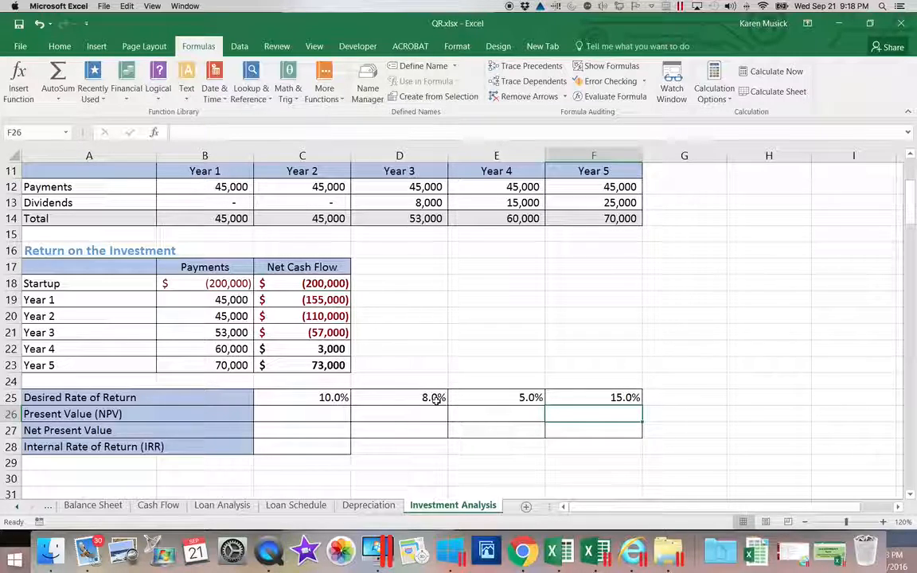
Insert the NPV financial function in the Present Value cell C26 with C25 as its Rate argument
scroll(352, 405, "right", 3)
left_click_drag(647, 502, 597, 505)
left_click(302, 410)
left_click(302, 430)
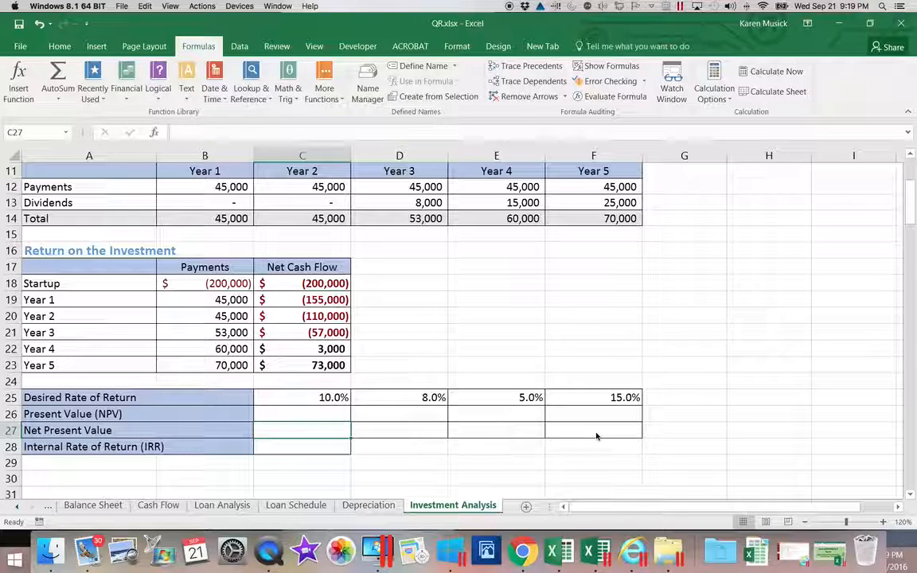
left_click(316, 415)
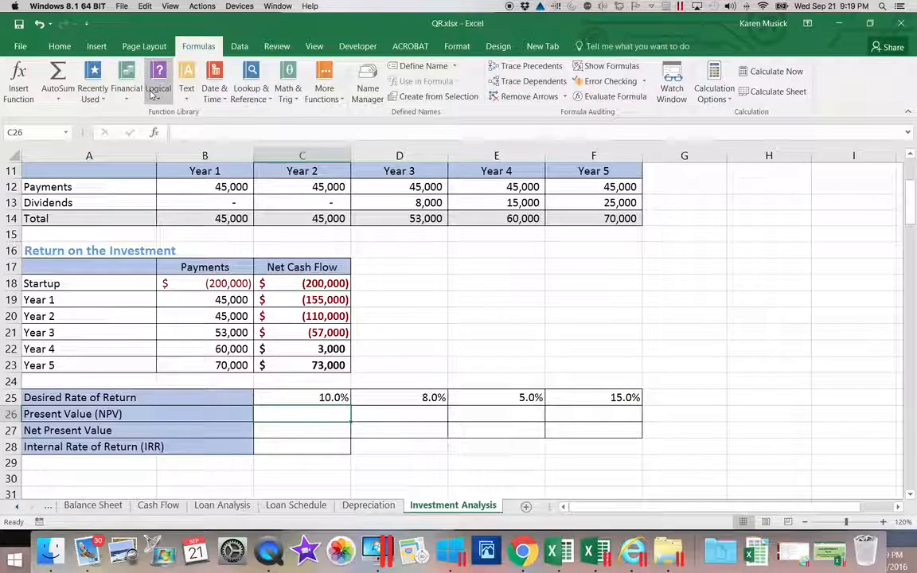
left_click(126, 94)
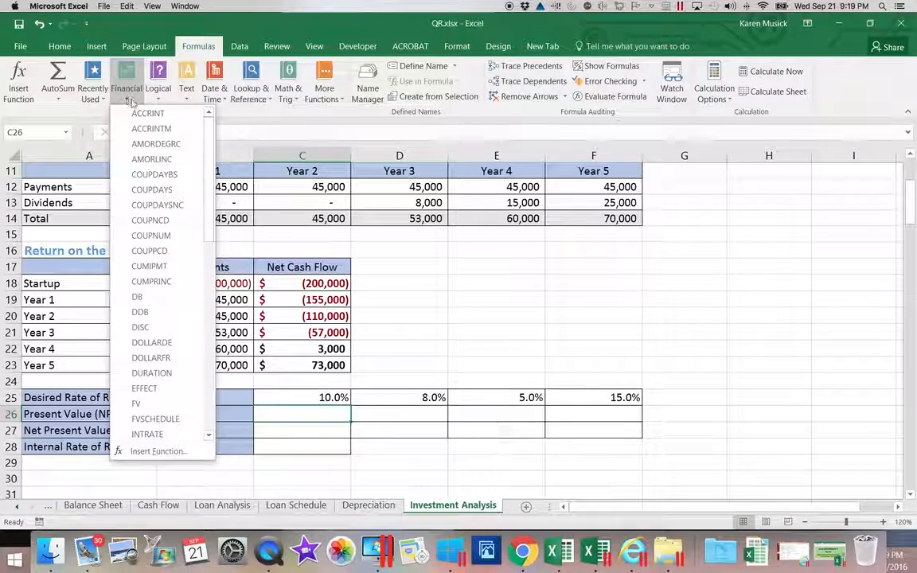
left_click_drag(206, 135, 201, 256)
left_click(139, 223)
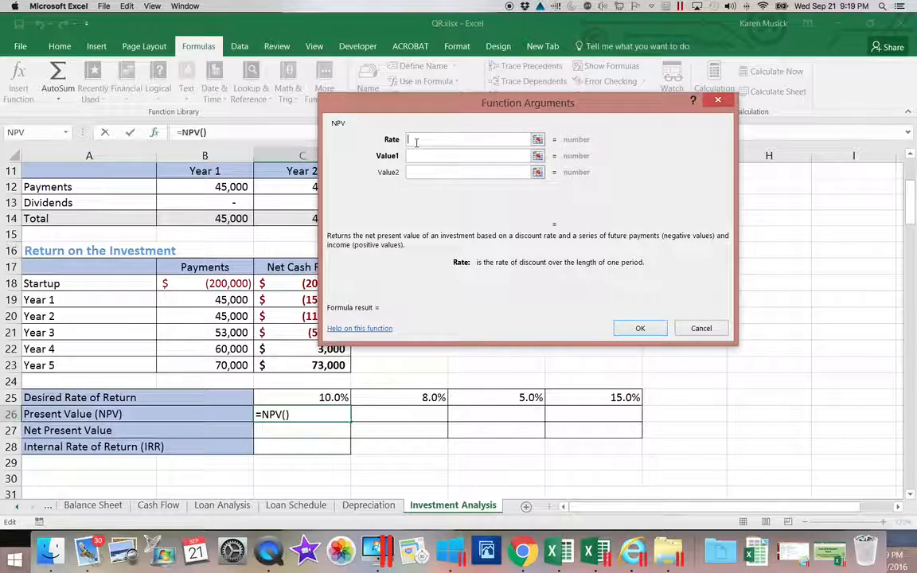
left_click(301, 397)
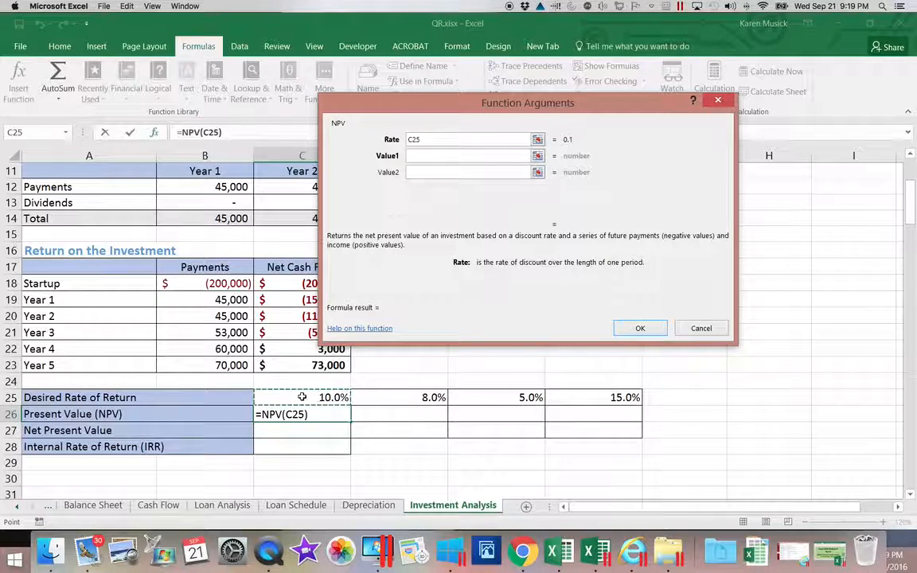
Set the NPV function's Value1 argument to the Year 1 to Year 5 payments, B19:B23
scroll(320, 398, "right", 2)
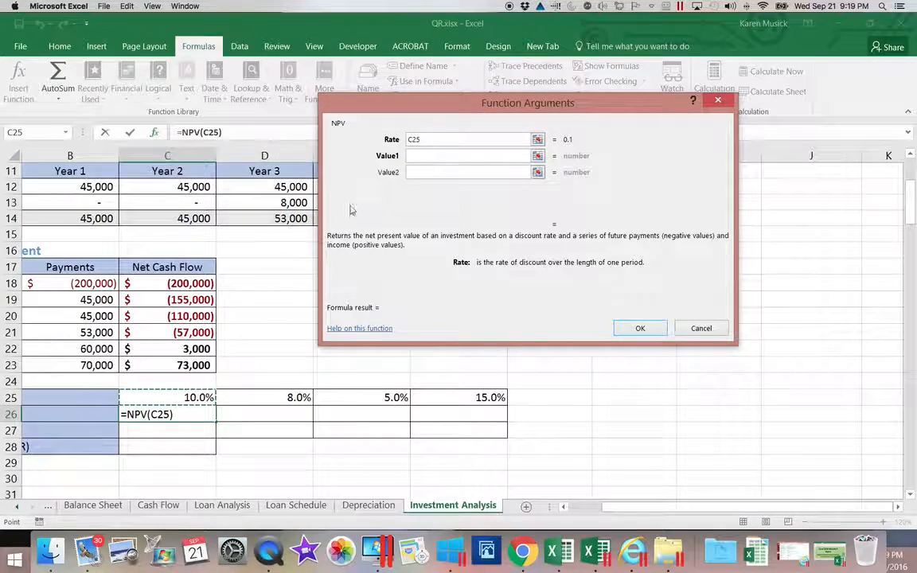
left_click(416, 156)
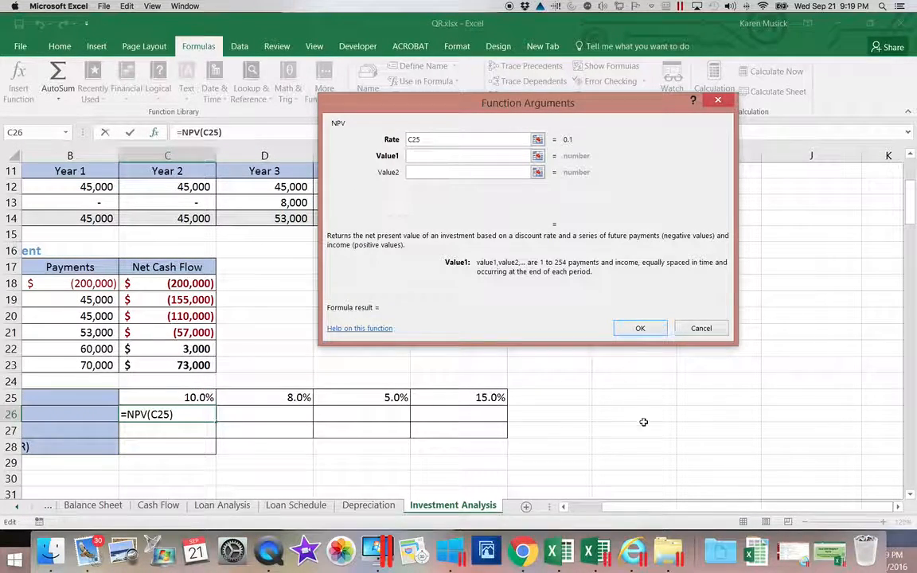
left_click_drag(603, 506, 575, 508)
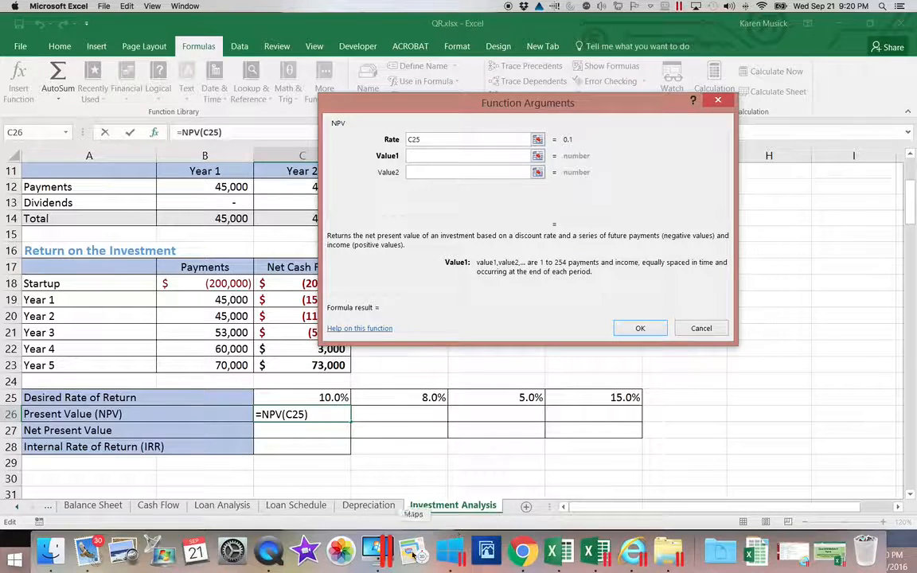
left_click(220, 303)
left_click_drag(224, 302, 223, 370)
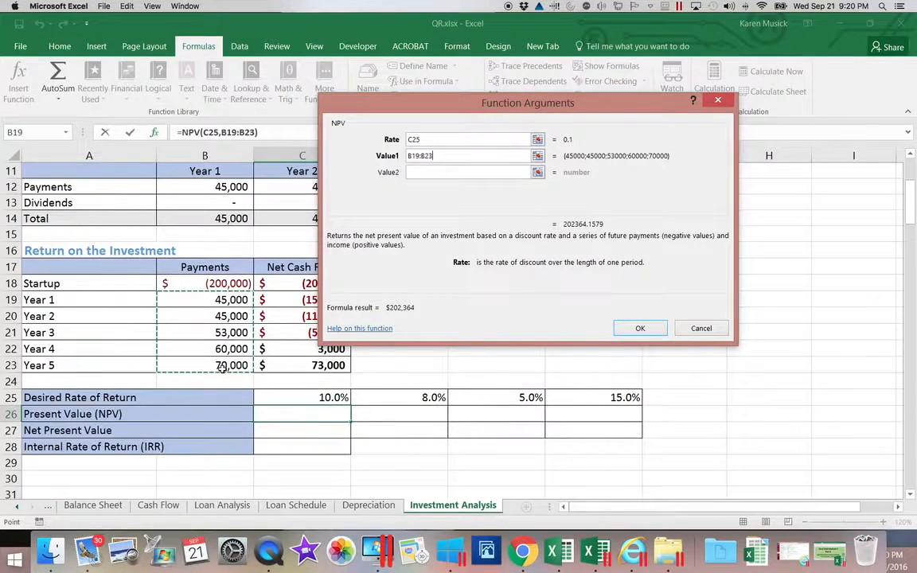
Make the NPV function's Value1 range absolute as $B$19:$B$23 and complete the formula in C26
scroll(231, 350, "right", 3)
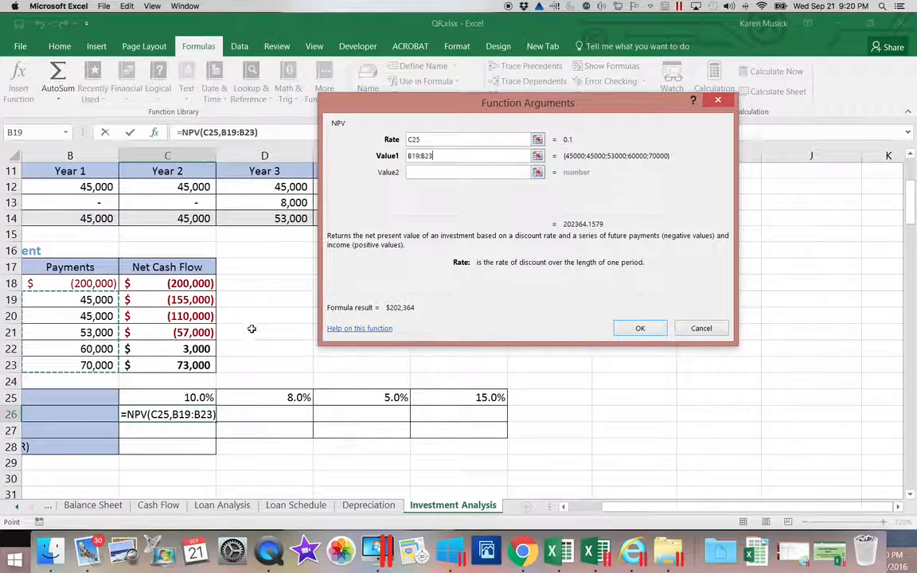
left_click(421, 156)
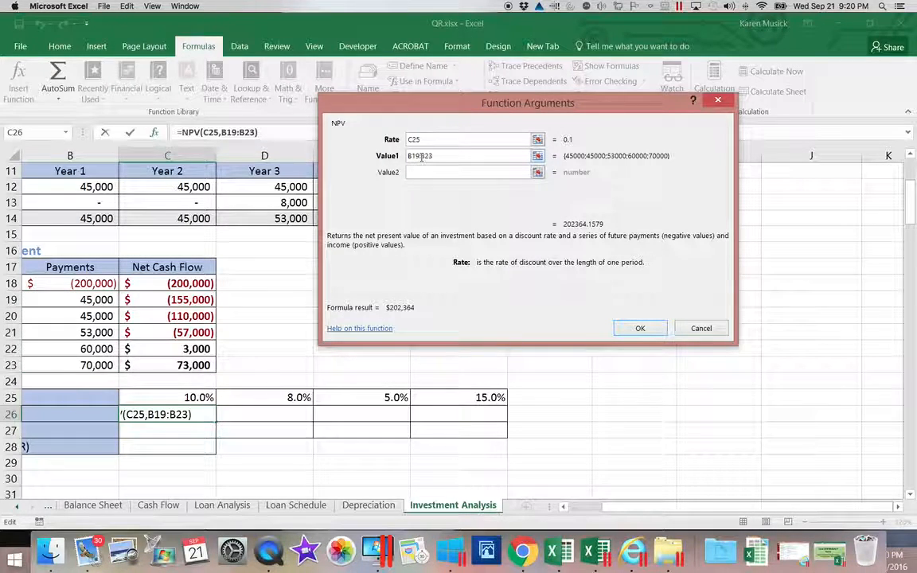
type("$")
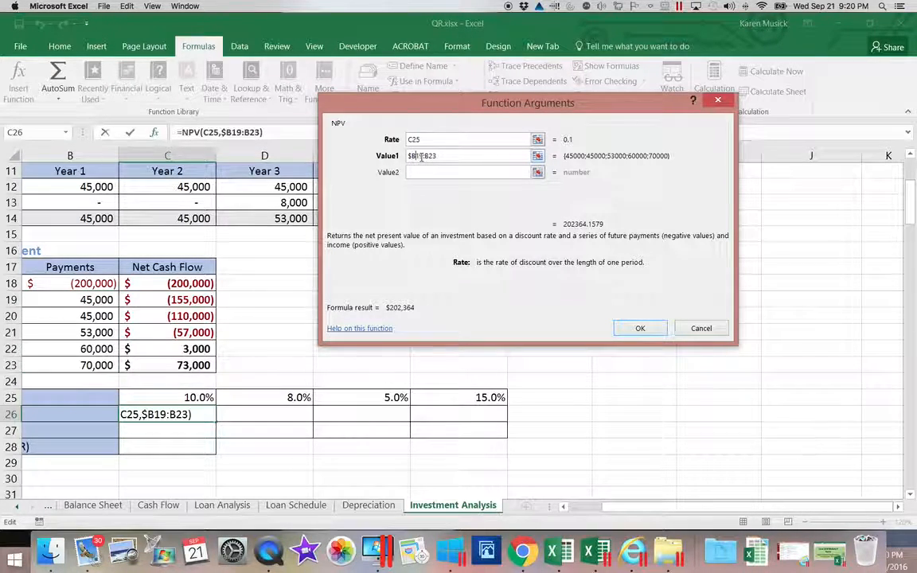
key("Right")
type("$B")
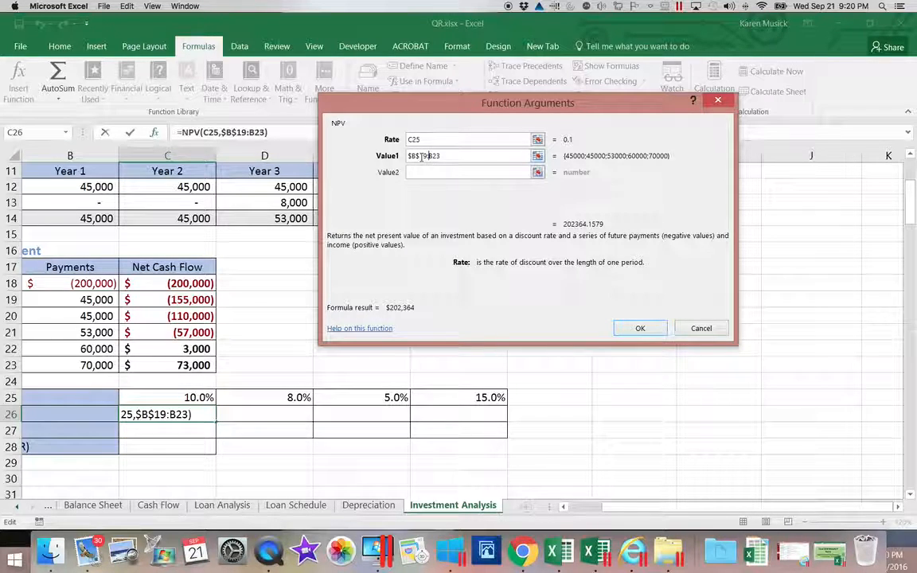
type("$")
key("Right")
type("$")
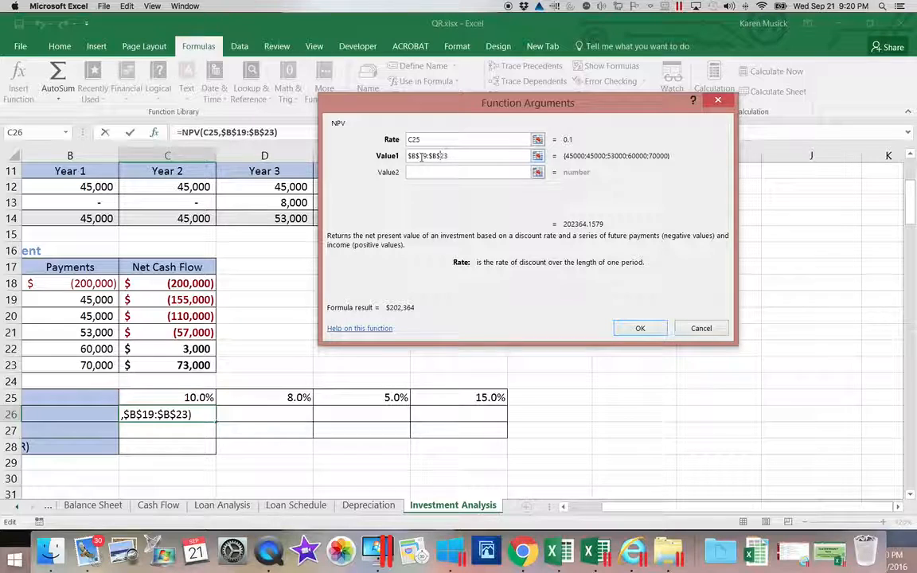
key("Return")
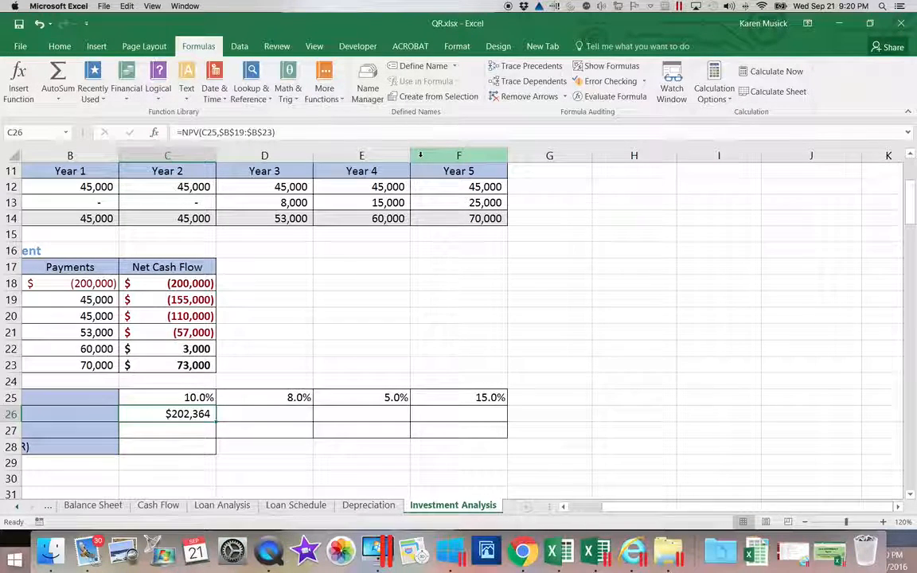
key("Left")
key("Left")
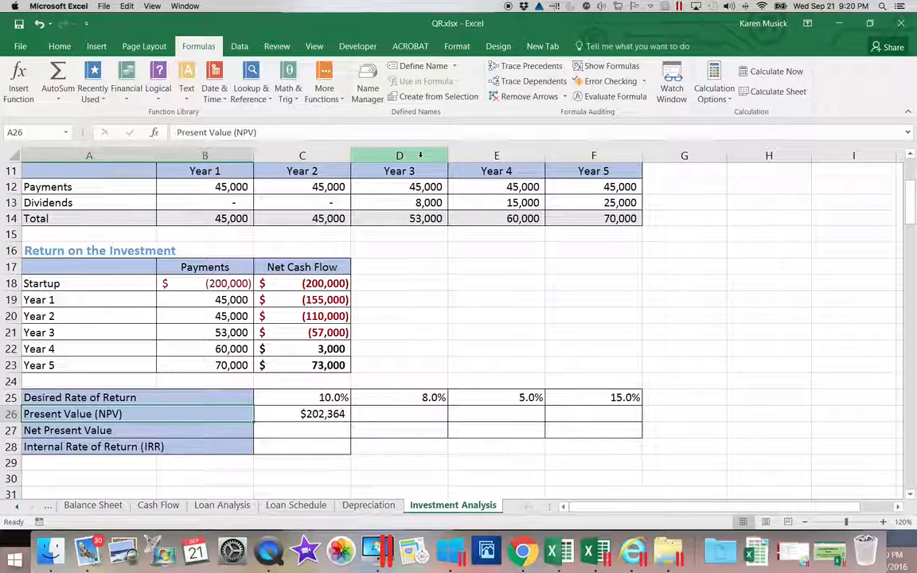
left_click(315, 416)
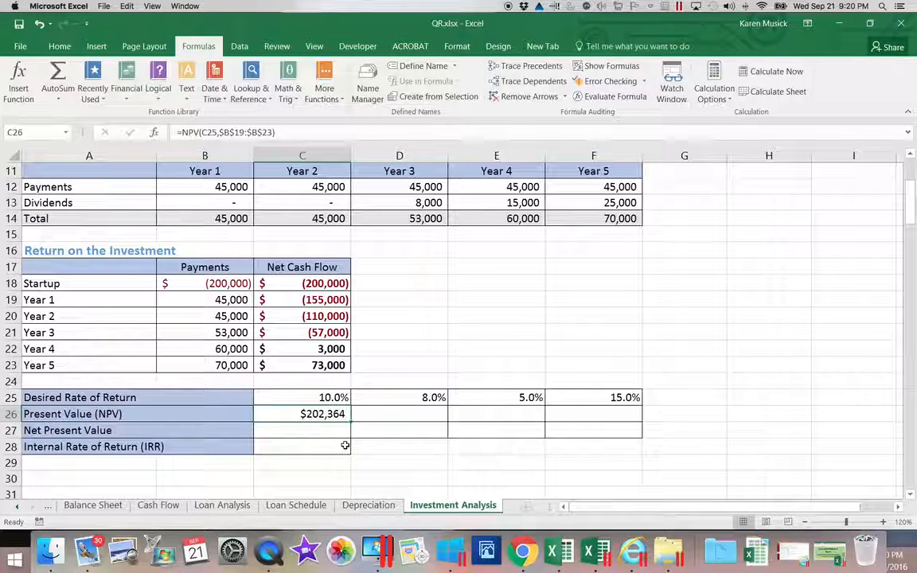
Enter a Net Present Value formula in C27 that adds the Startup payment in B18 to the present value, =C26+B18
left_click(333, 433)
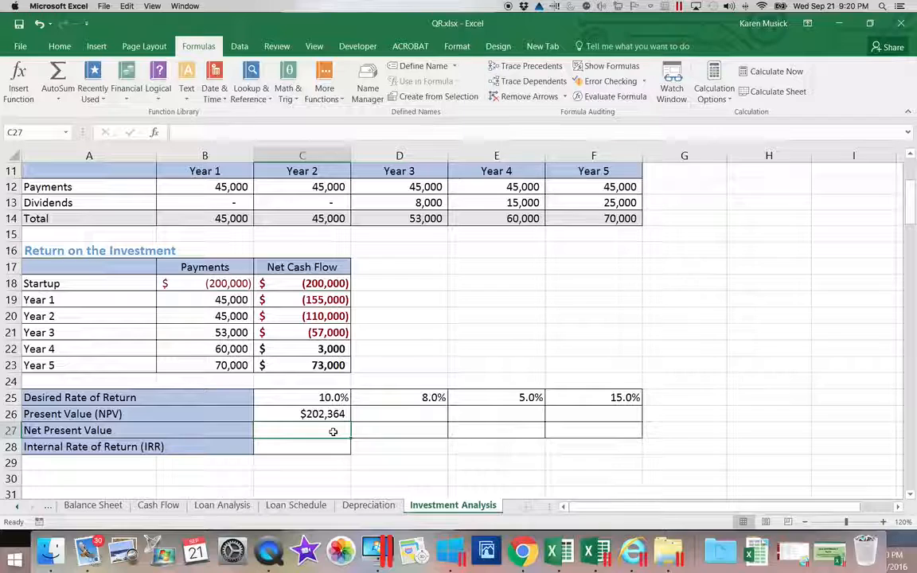
type("=")
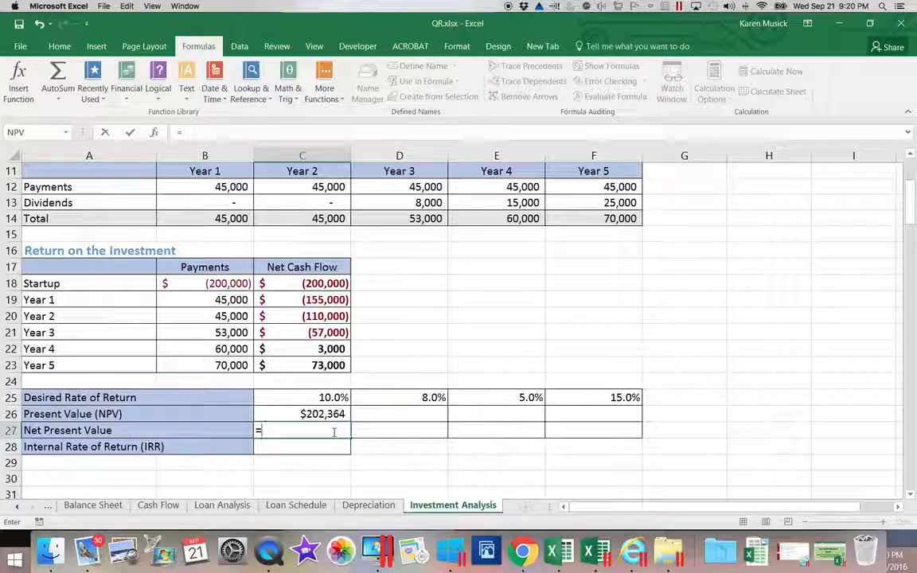
key("Up")
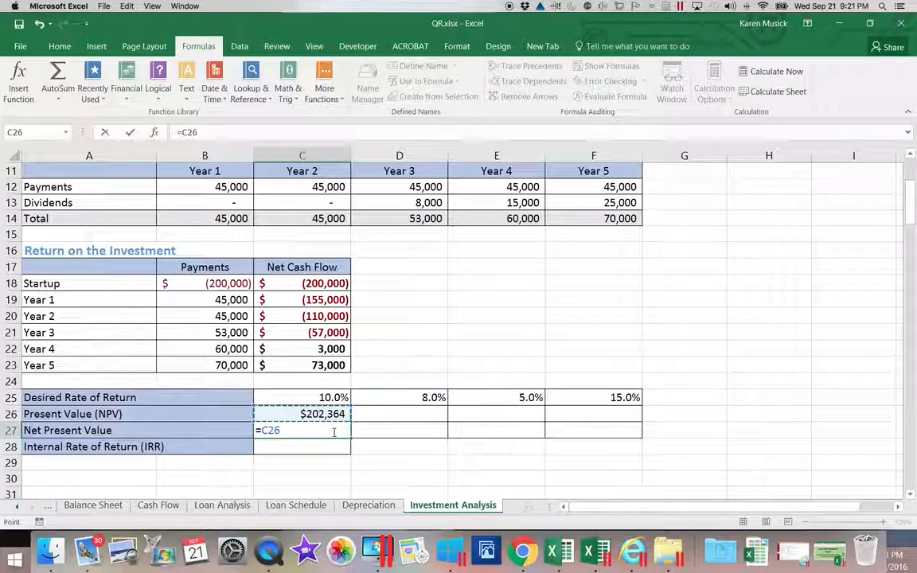
type("+")
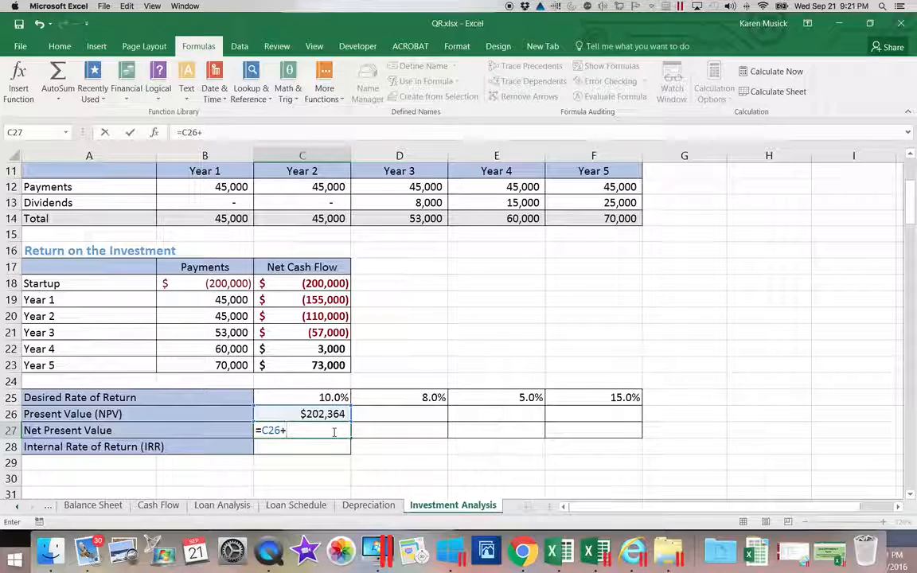
scroll(334, 432, "right", 3)
scroll(334, 433, "down", 1)
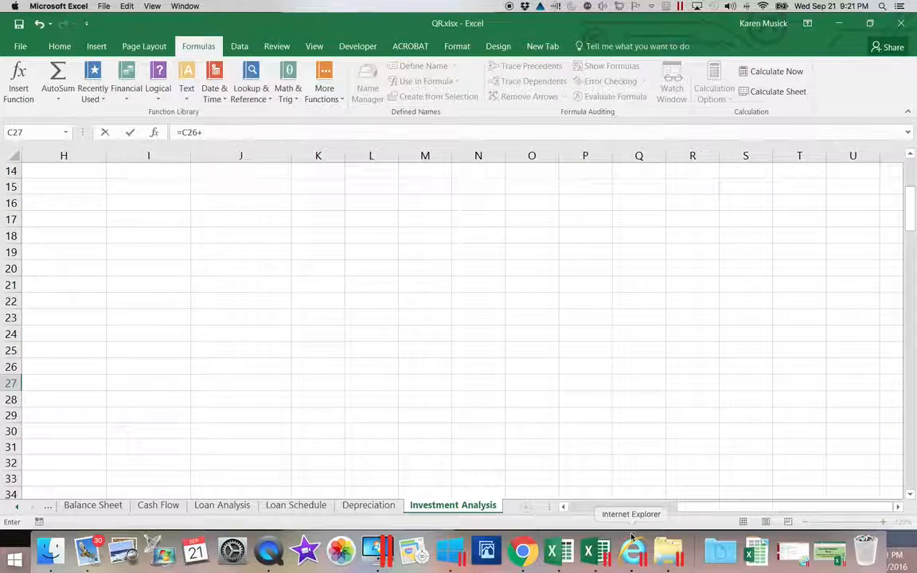
left_click_drag(693, 509, 516, 506)
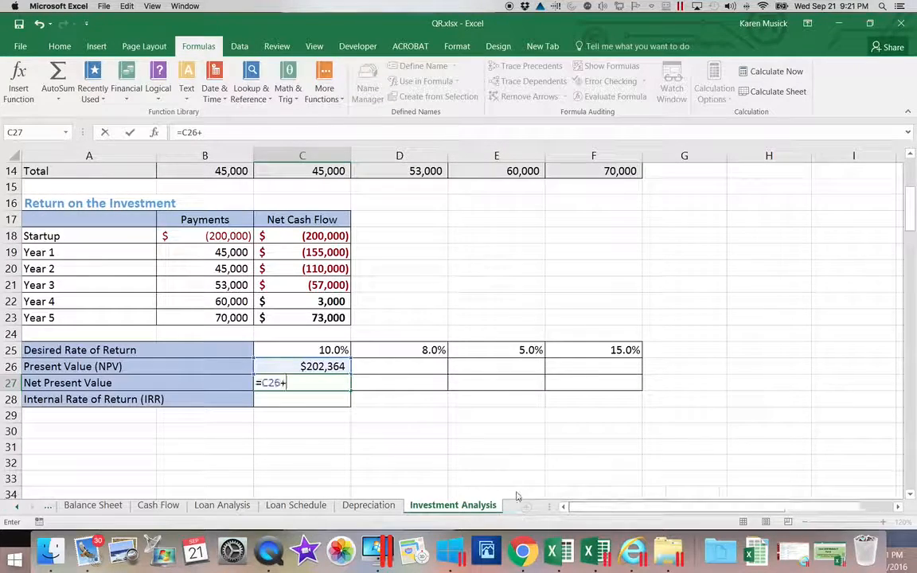
left_click(215, 234)
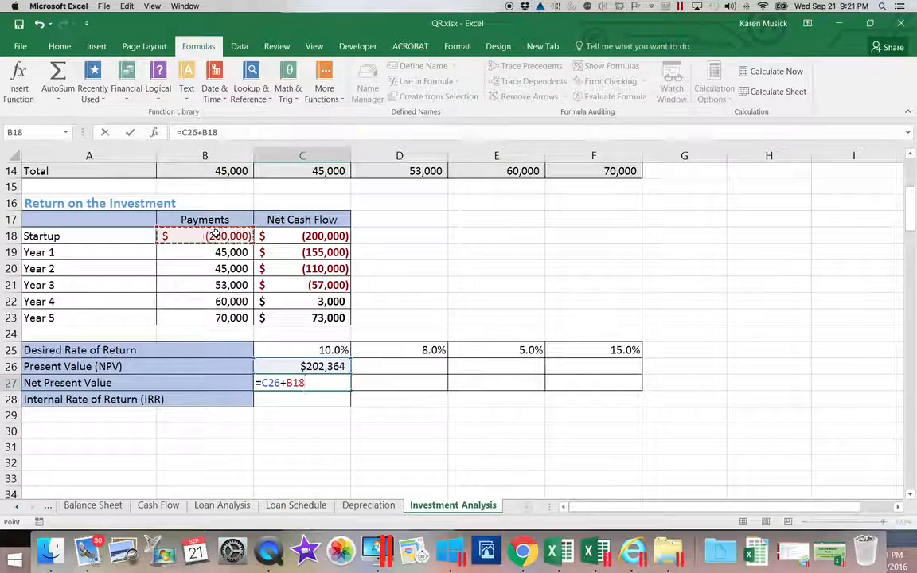
key("Return")
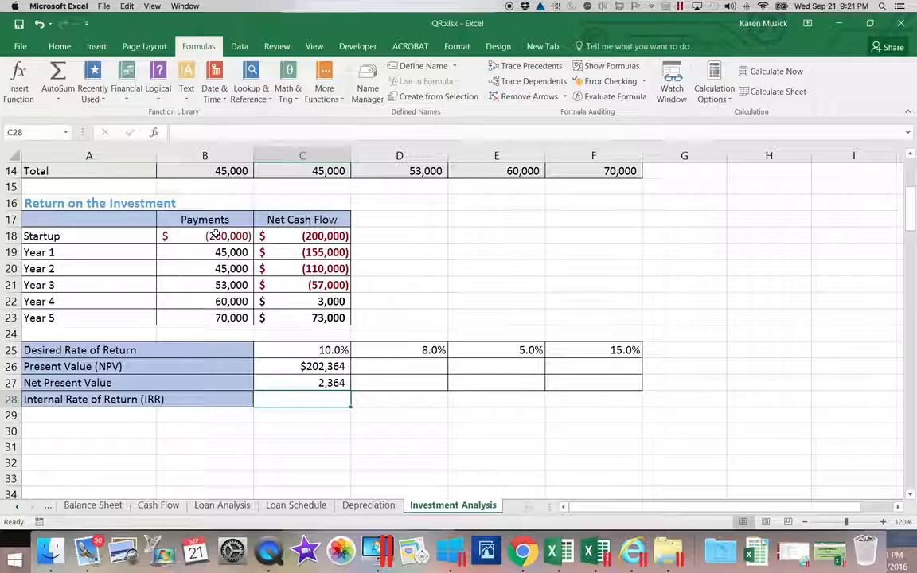
Make the Startup payment reference in the C27 formula absolute, so it reads =C26+$B$18
left_click(317, 383)
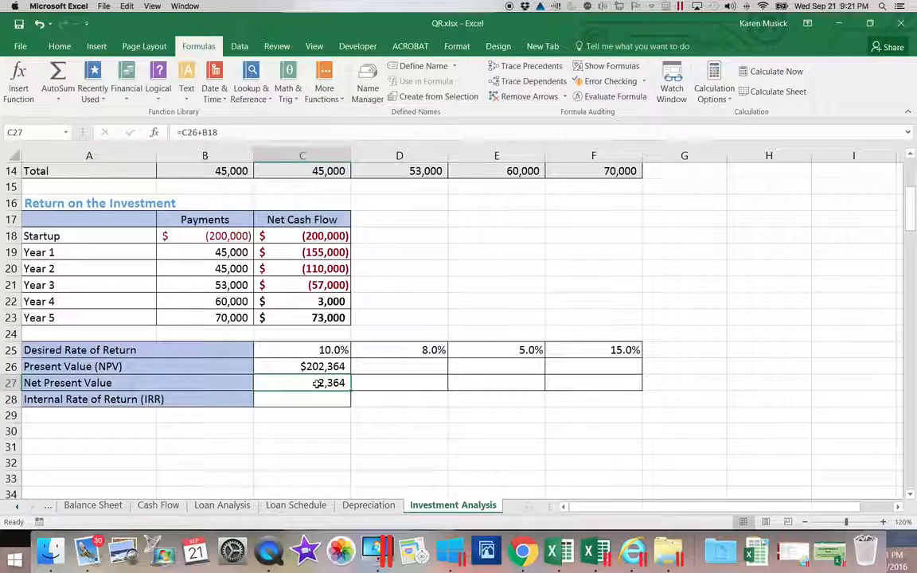
left_click(203, 132)
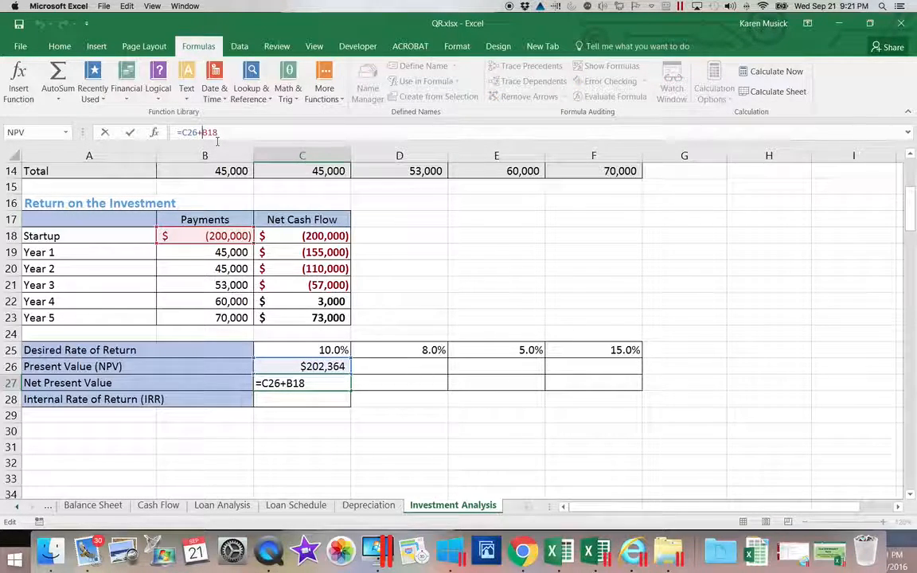
type("$")
key("Right")
type("$")
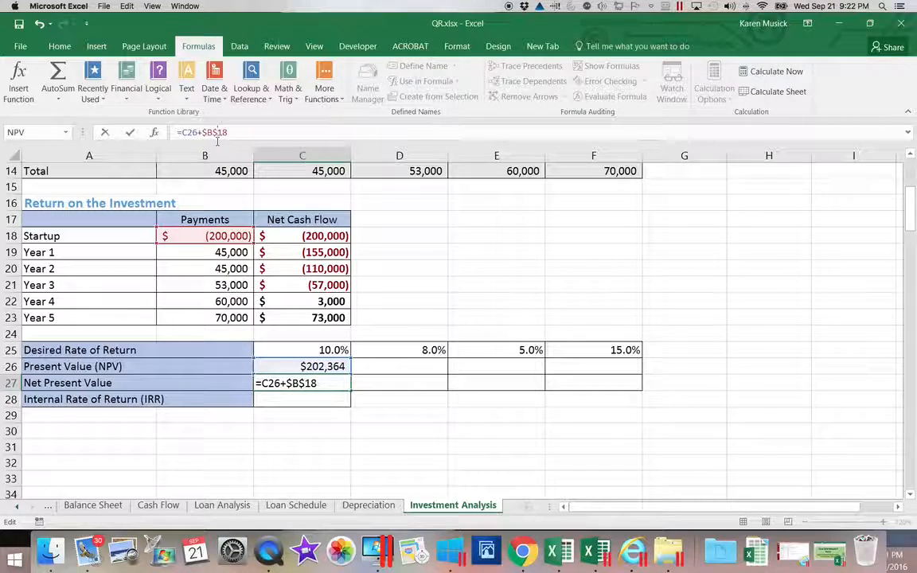
key("Return")
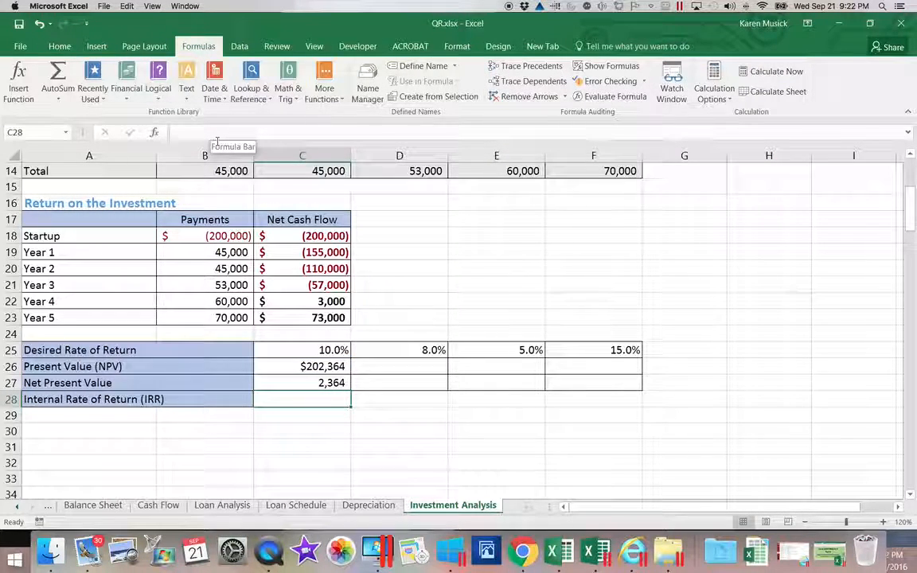
Fill the Present Value and Net Present Value formulas from C26:C27 across to column F
scroll(303, 279, "down", 2)
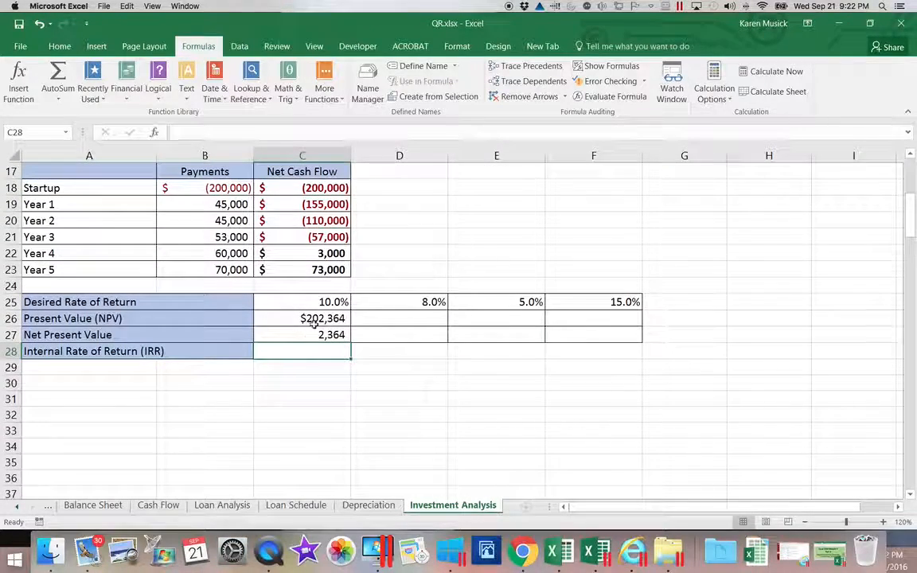
left_click(319, 321)
left_click_drag(320, 333, 375, 345)
left_click_drag(430, 342, 646, 347)
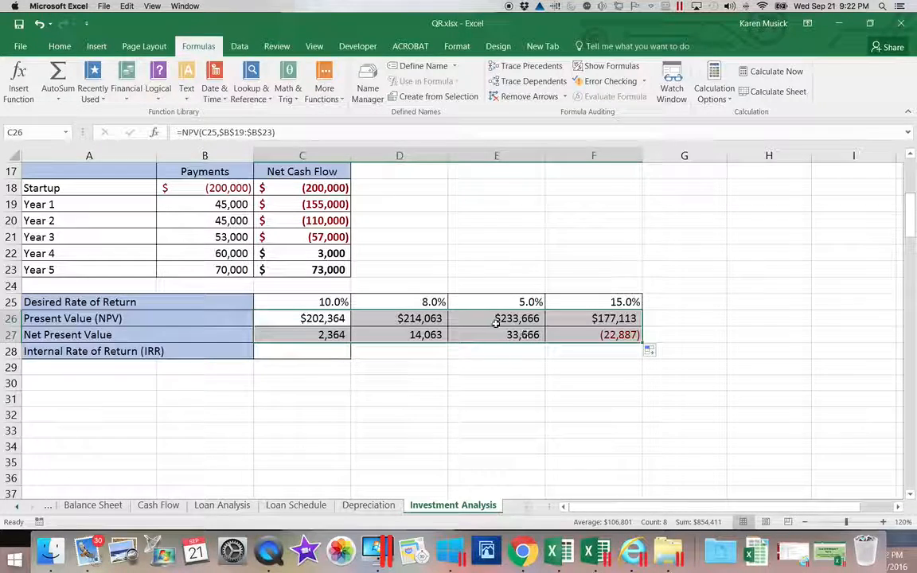
scroll(428, 313, "right", 1)
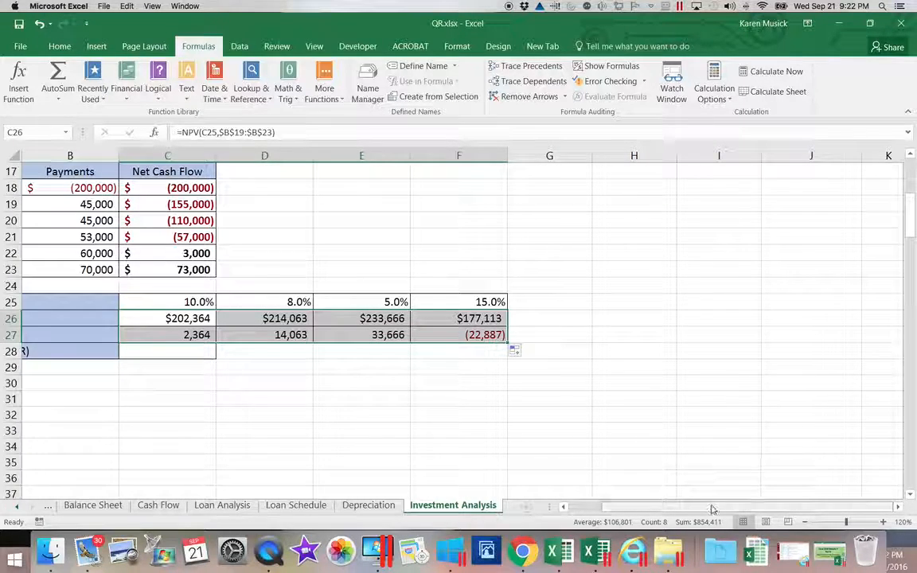
scroll(626, 500, "left", 1)
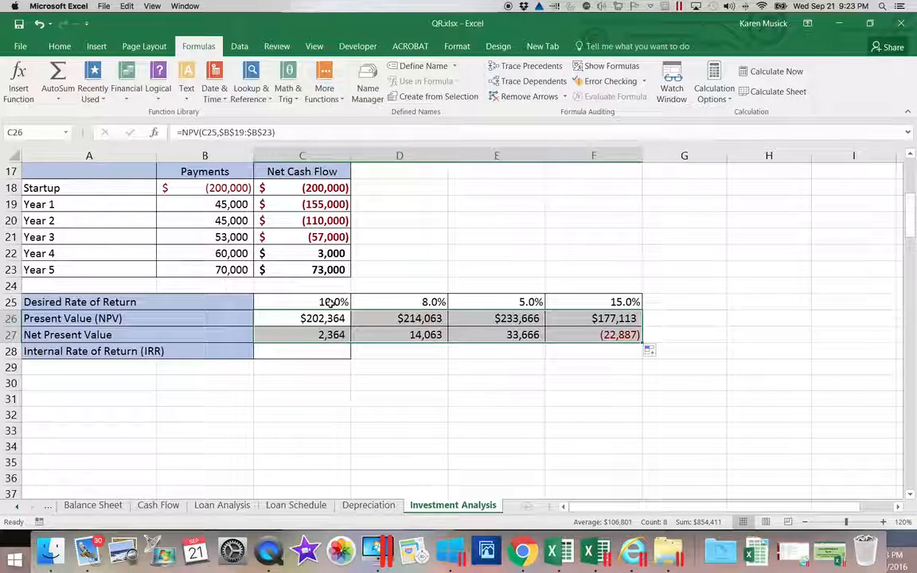
Insert the IRR financial function in C28 with the Startup to Year 5 payments, B18:B23, as its Values argument
left_click(327, 353)
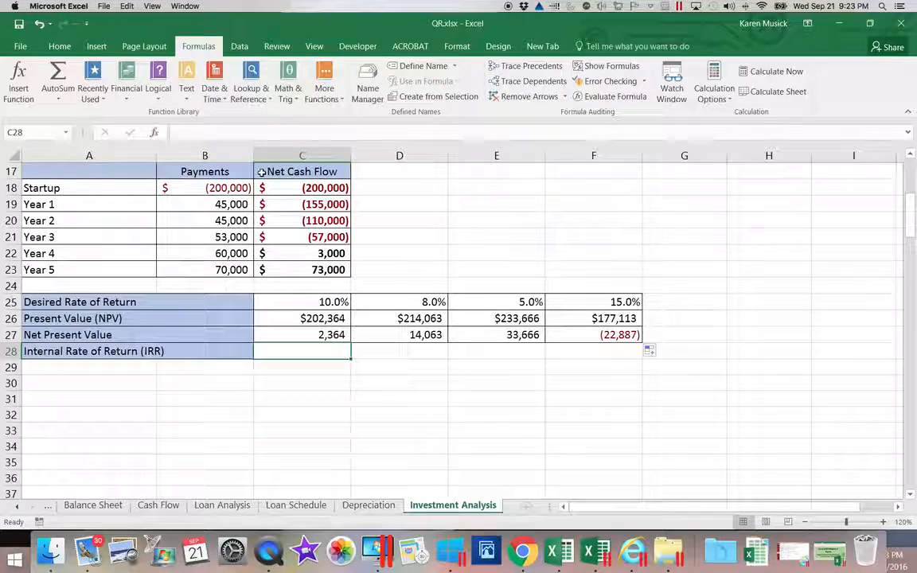
left_click(126, 89)
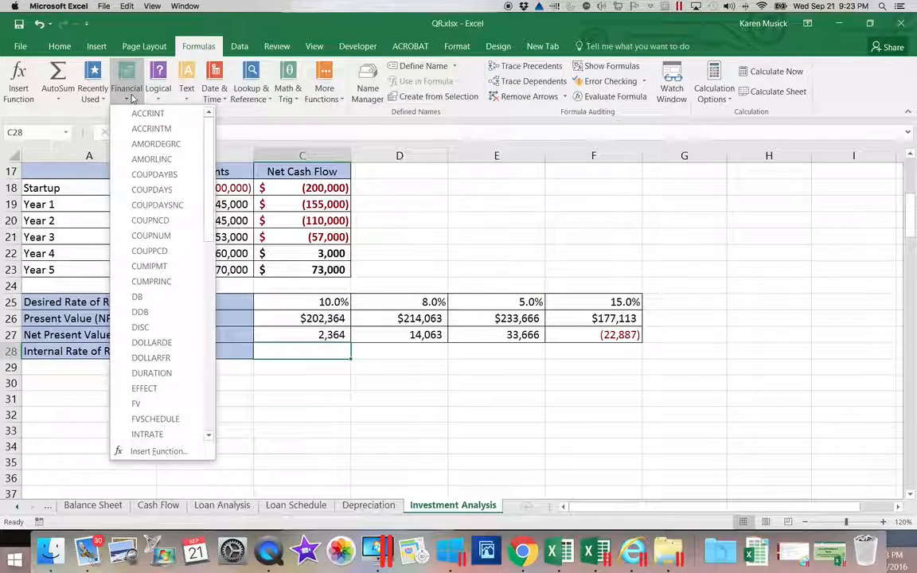
left_click(208, 396)
left_click(149, 146)
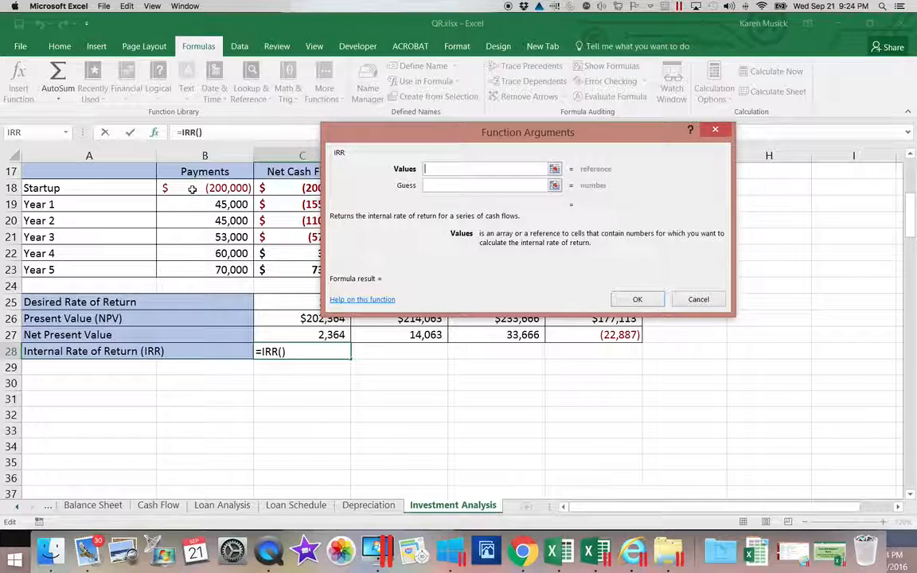
left_click(192, 189)
left_click_drag(192, 192, 192, 269)
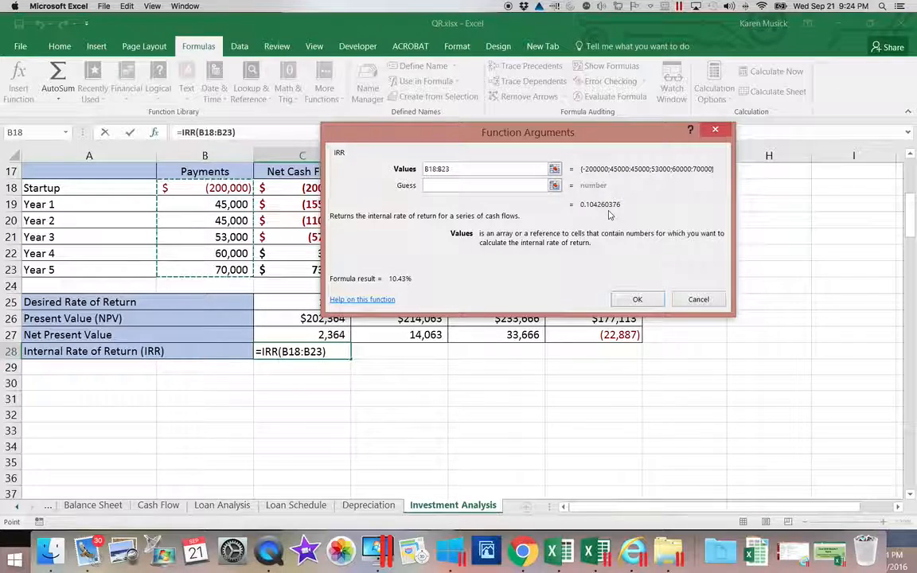
left_click(637, 300)
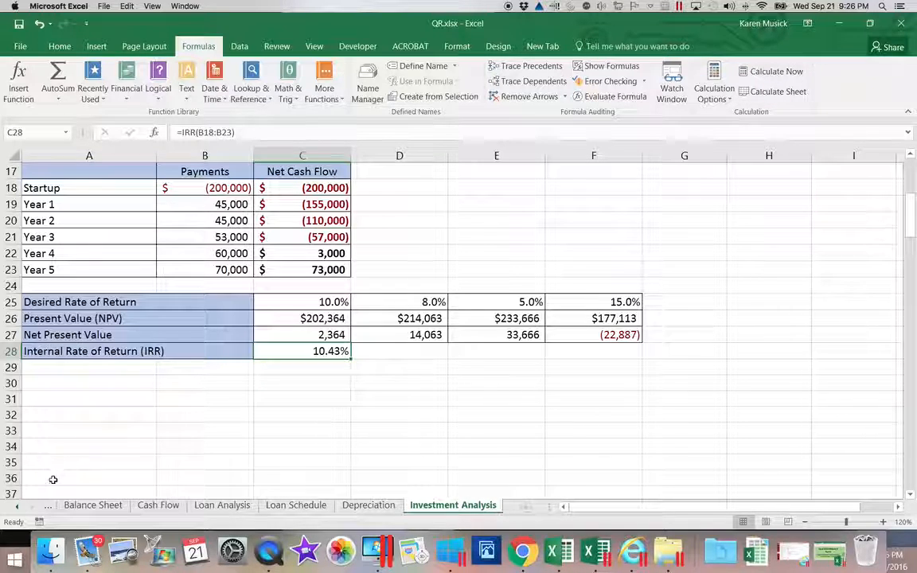
On the Income Statement sheet, link Year 1 Dividends to Shareholders in B33 to the Year 1 dividends with ='Investment Analysis'!B13
left_click(17, 506)
left_click(17, 507)
left_click(17, 506)
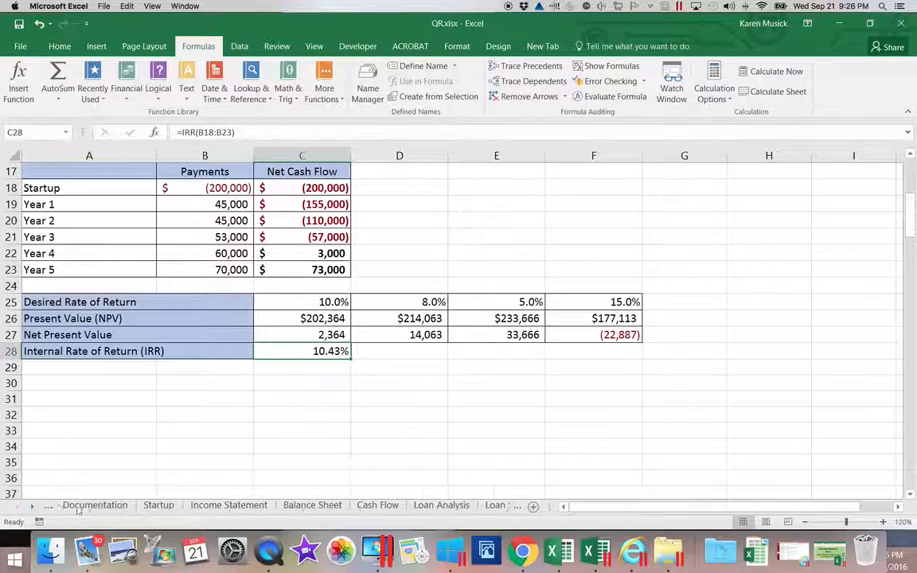
left_click(244, 508)
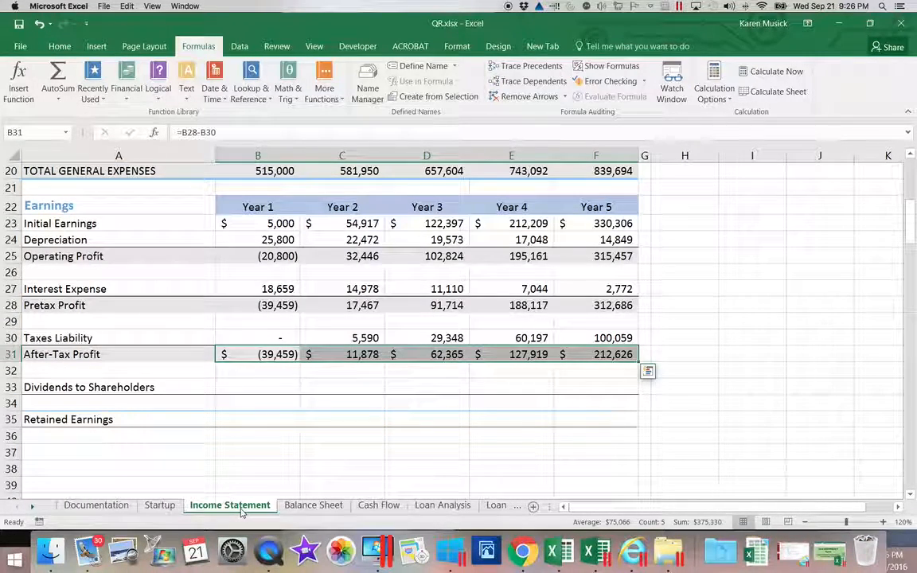
left_click(272, 385)
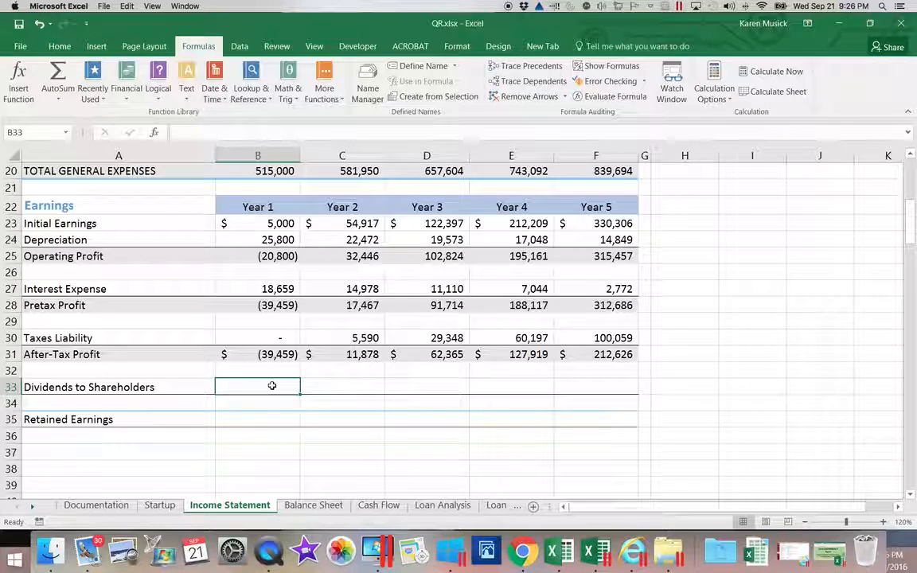
double_click(272, 386)
type("=")
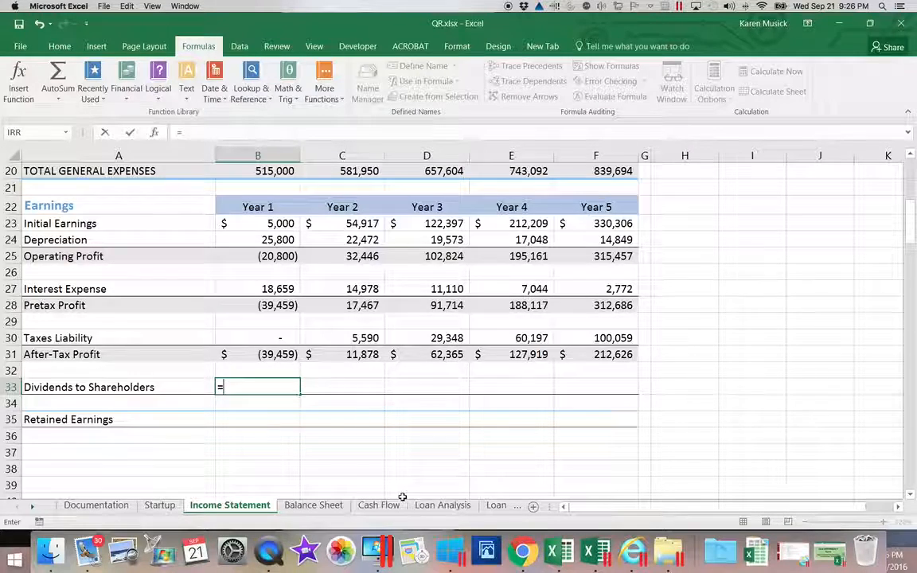
left_click(32, 505)
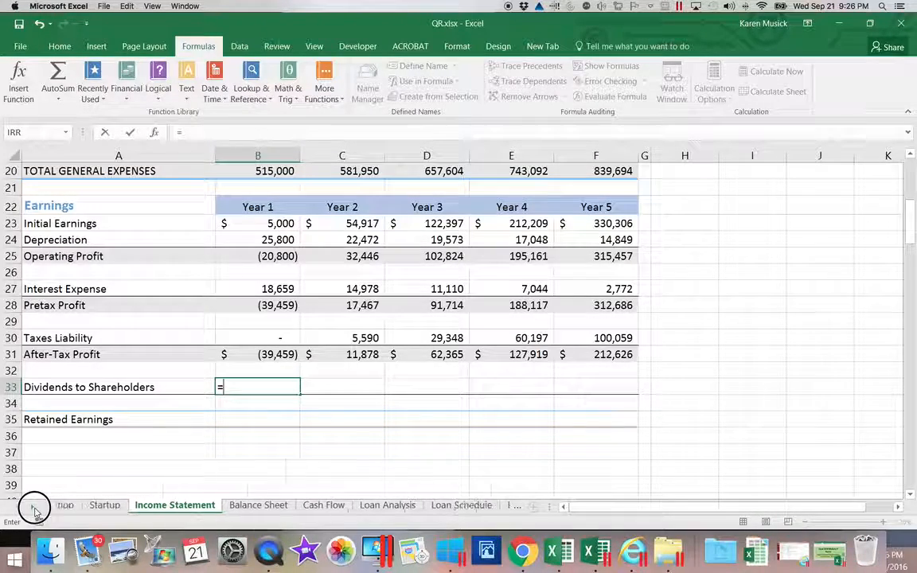
left_click(32, 505)
left_click(32, 506)
left_click(448, 504)
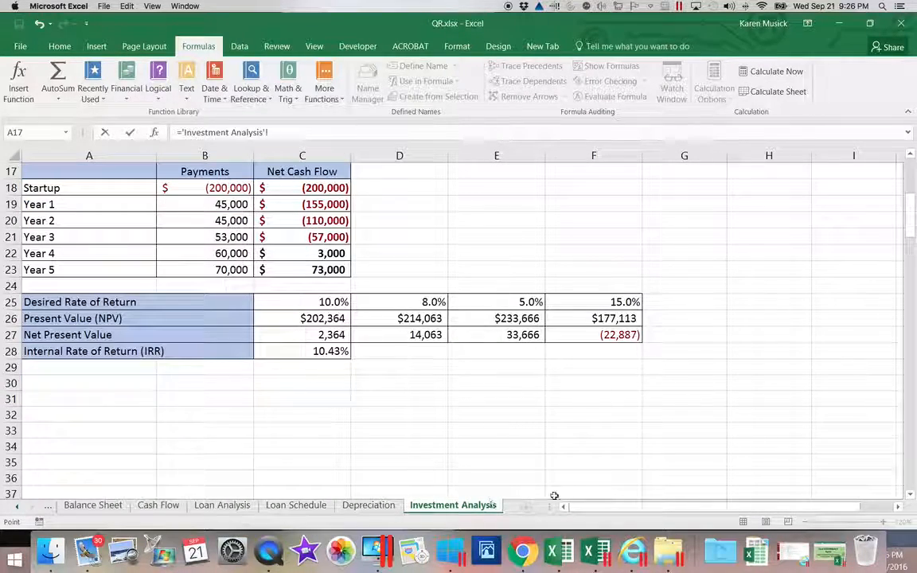
left_click_drag(910, 217, 906, 203)
left_click(200, 233)
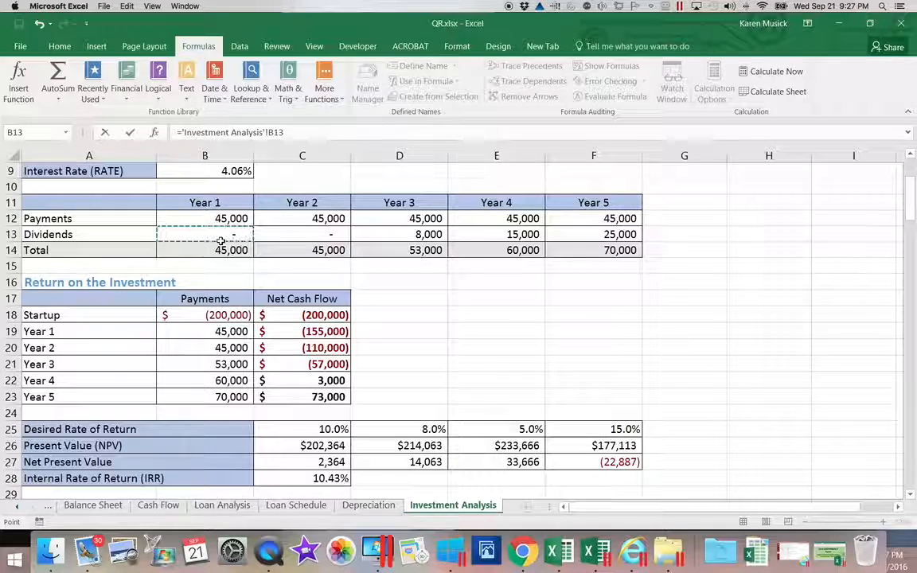
key("Return")
Enter a Year 1 Retained Earnings formula in B35 that subtracts the dividends from the After-Tax Profit, =B31-B33
key("Return")
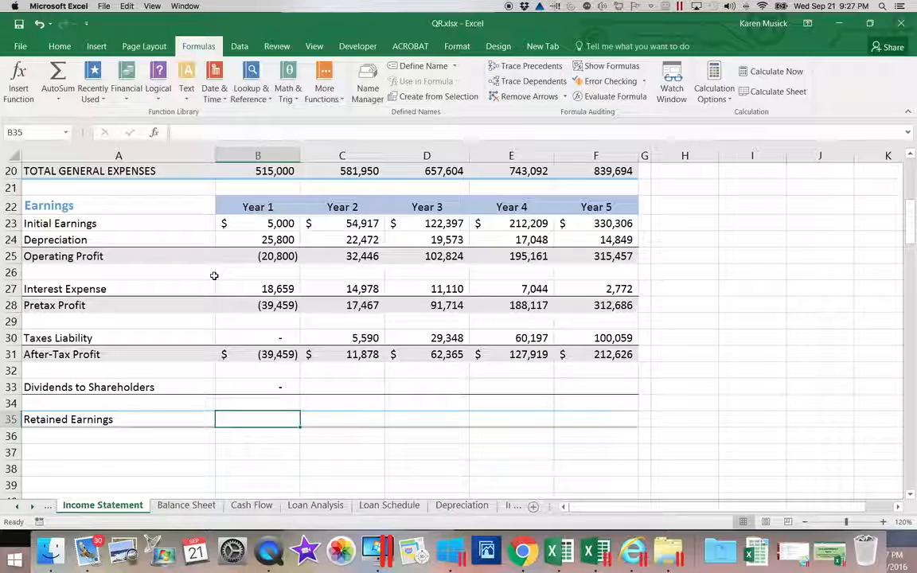
type("=")
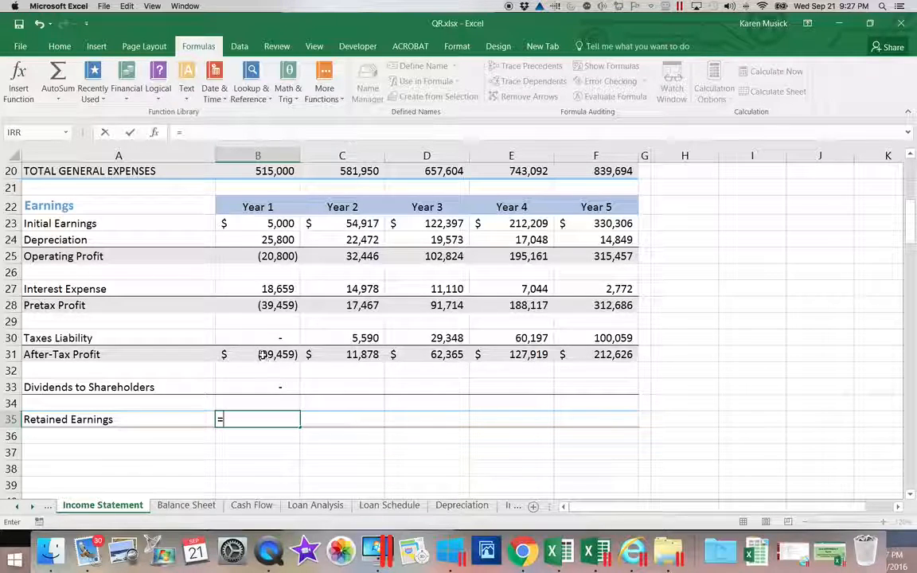
left_click(262, 355)
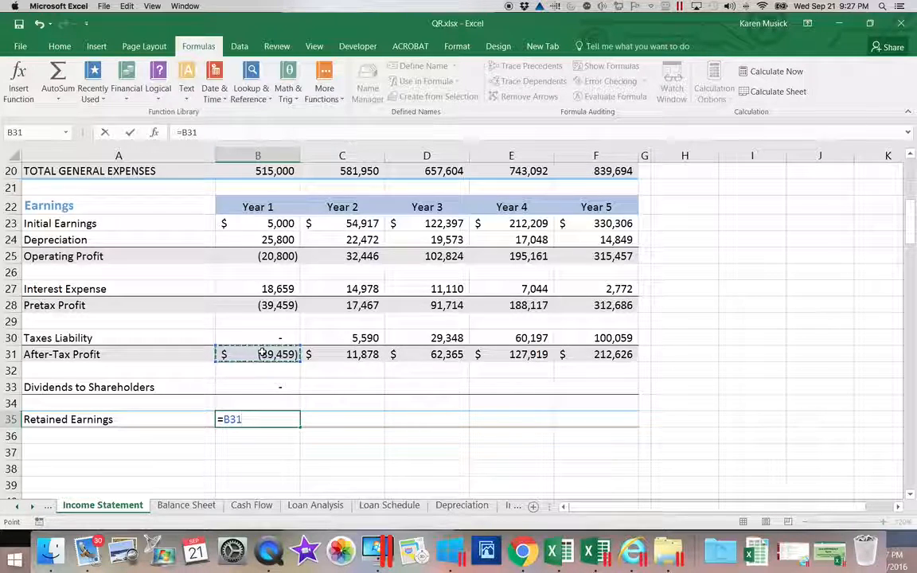
type("-")
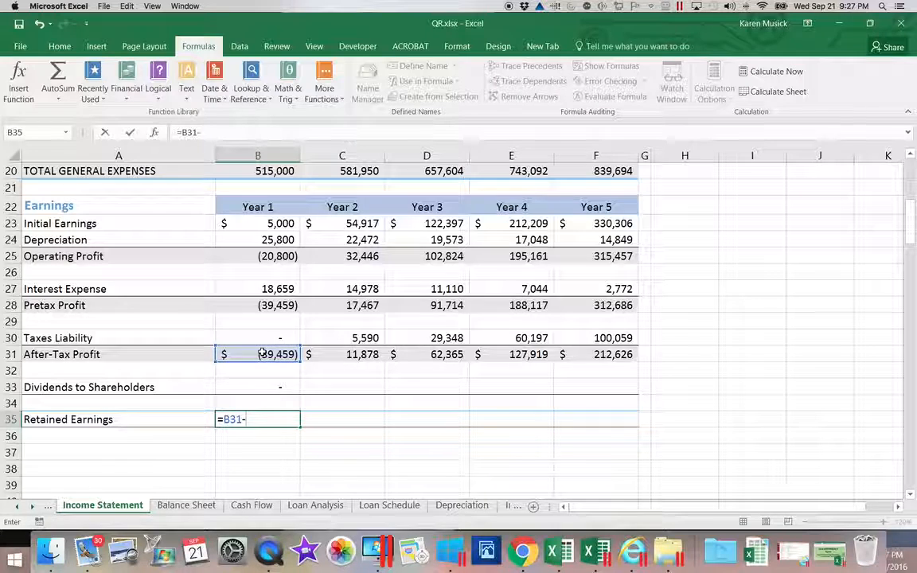
left_click(267, 386)
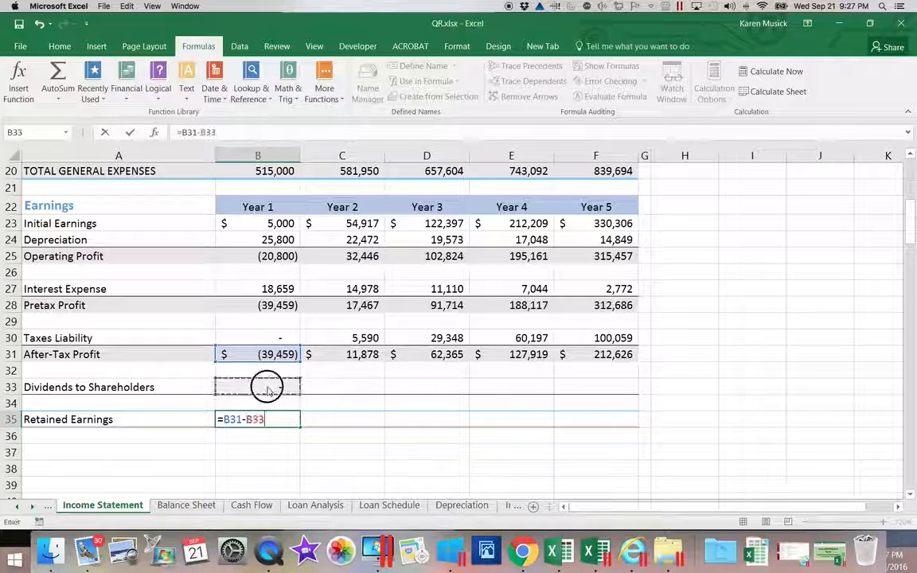
key("Return")
Fill the Dividends to Shareholders and Retained Earnings formulas from B33:B35 across to Year 5 in column F
scroll(266, 386, "right", 5)
scroll(267, 387, "left", 4)
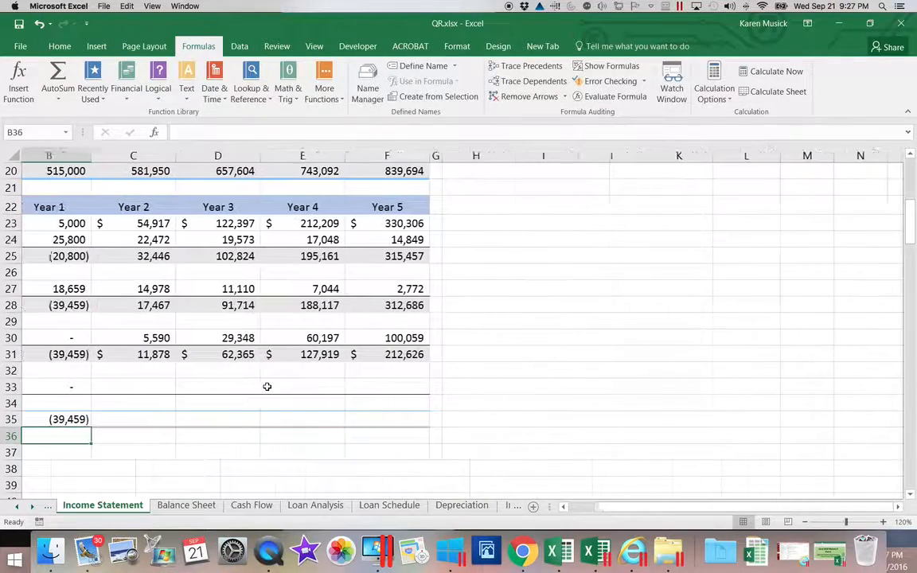
left_click_drag(635, 508, 590, 510)
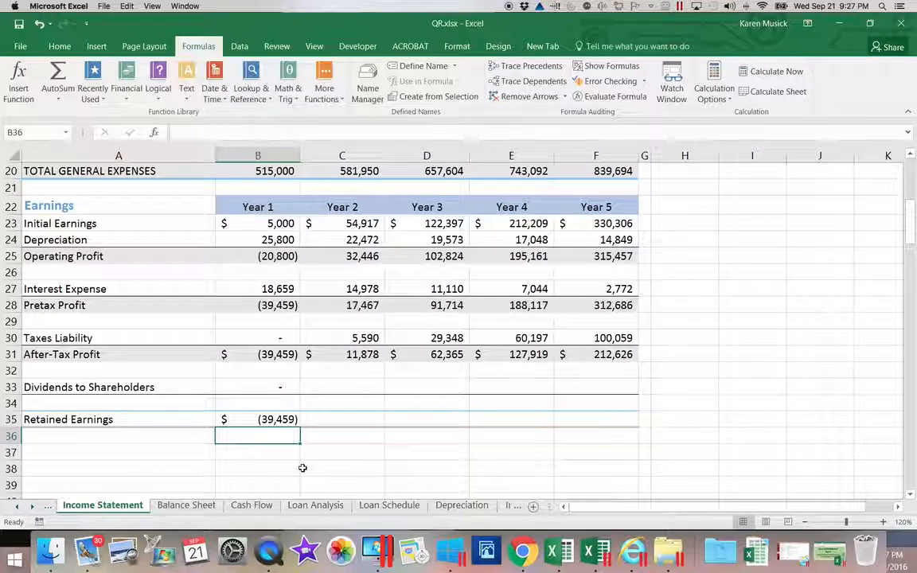
left_click_drag(288, 387, 612, 427)
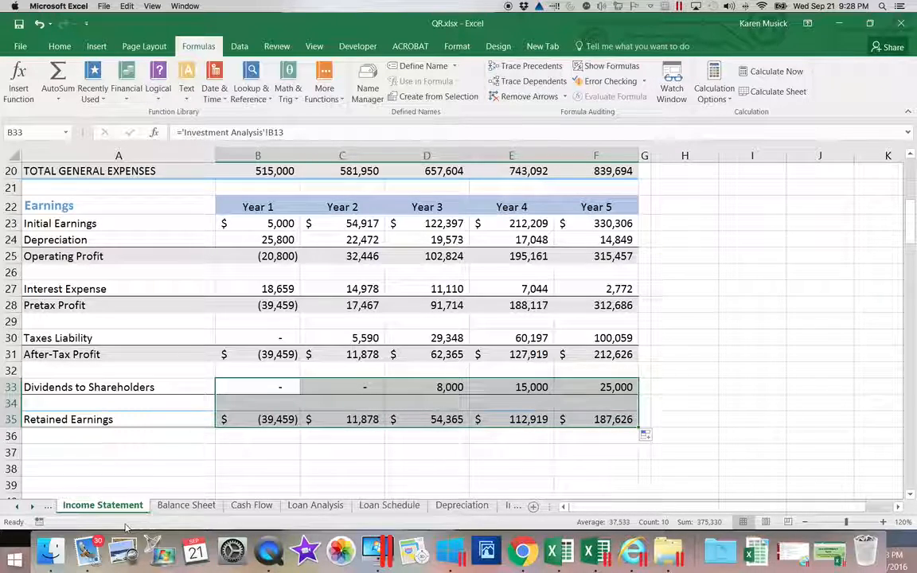
Review the NPV, Net Present Value and IRR formulas in C26, C27 and C28 of the Investment Analysis sheet, and save the workbook
left_click(35, 508)
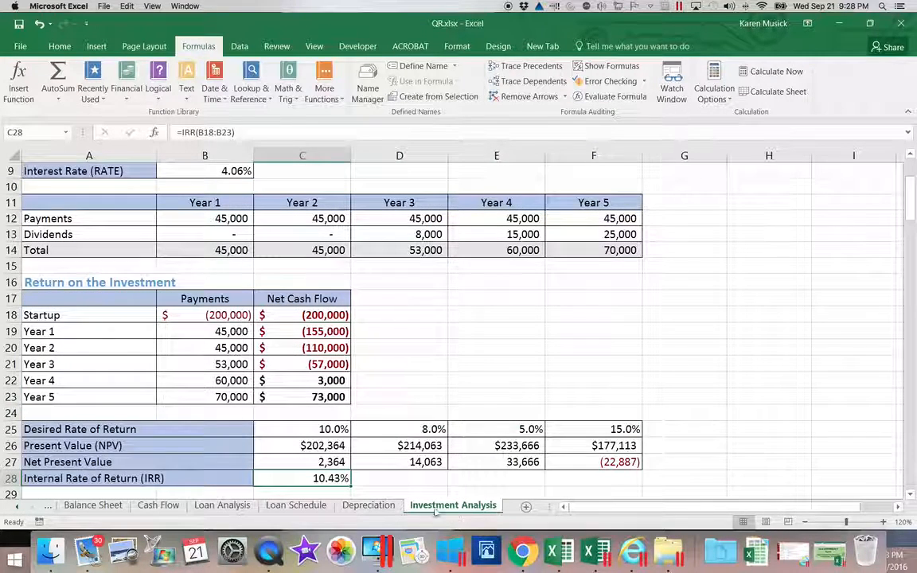
left_click(315, 447)
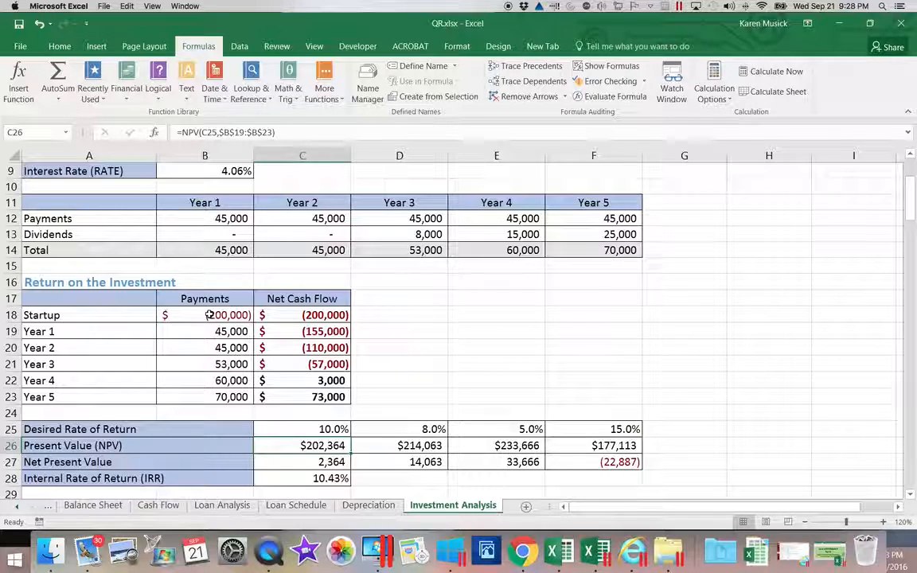
left_click(303, 465)
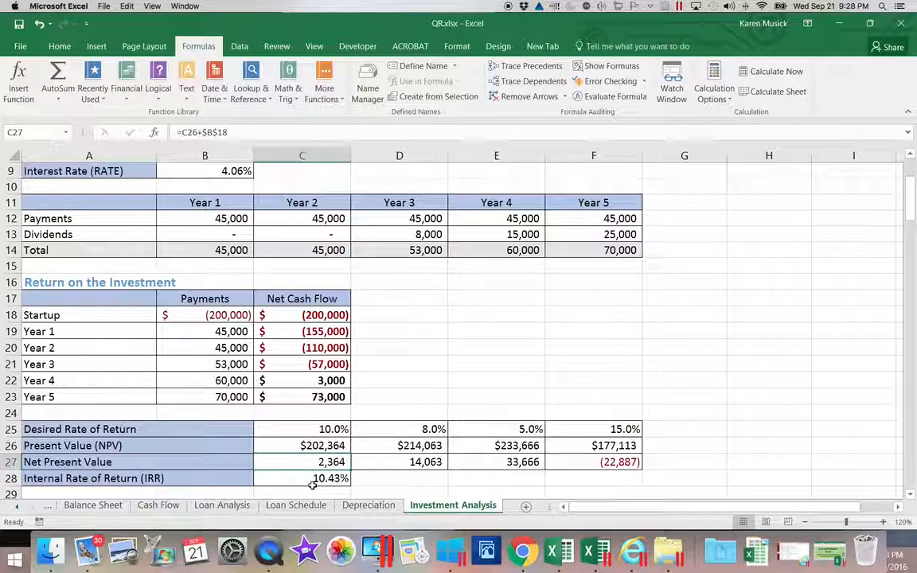
left_click(311, 478)
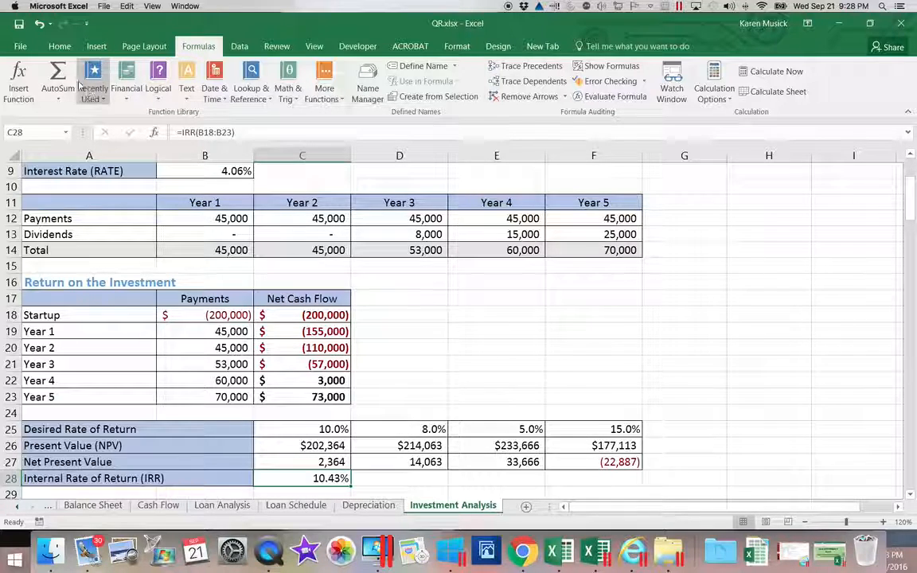
left_click(20, 25)
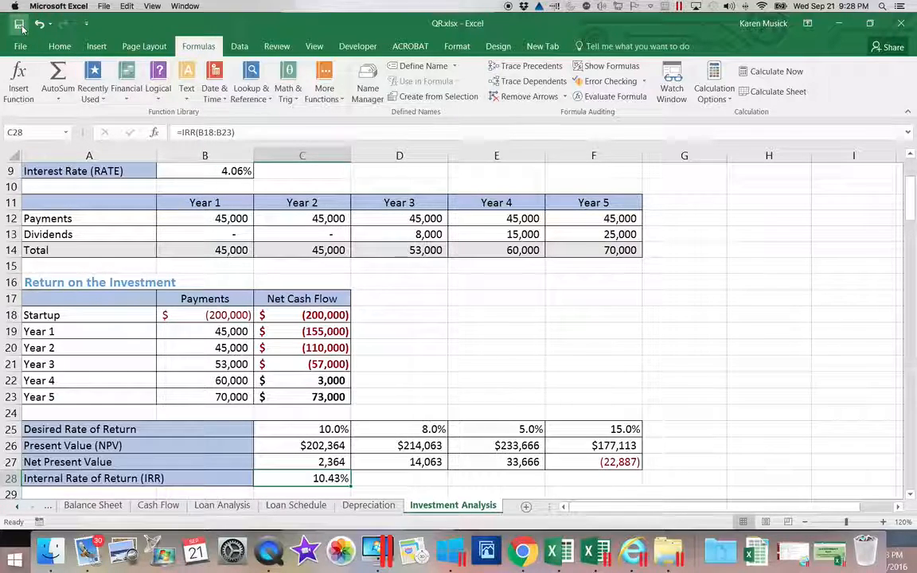